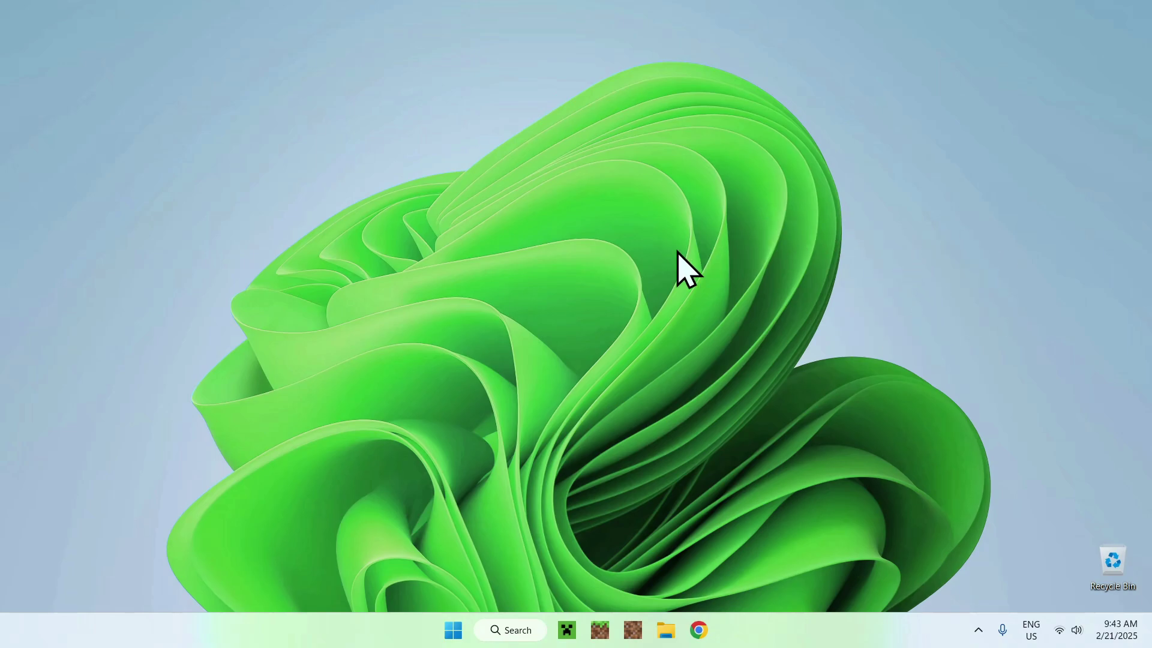
- Open Chrome, search Google for Modrinth, and go to the Modrinth website
click(698, 630)
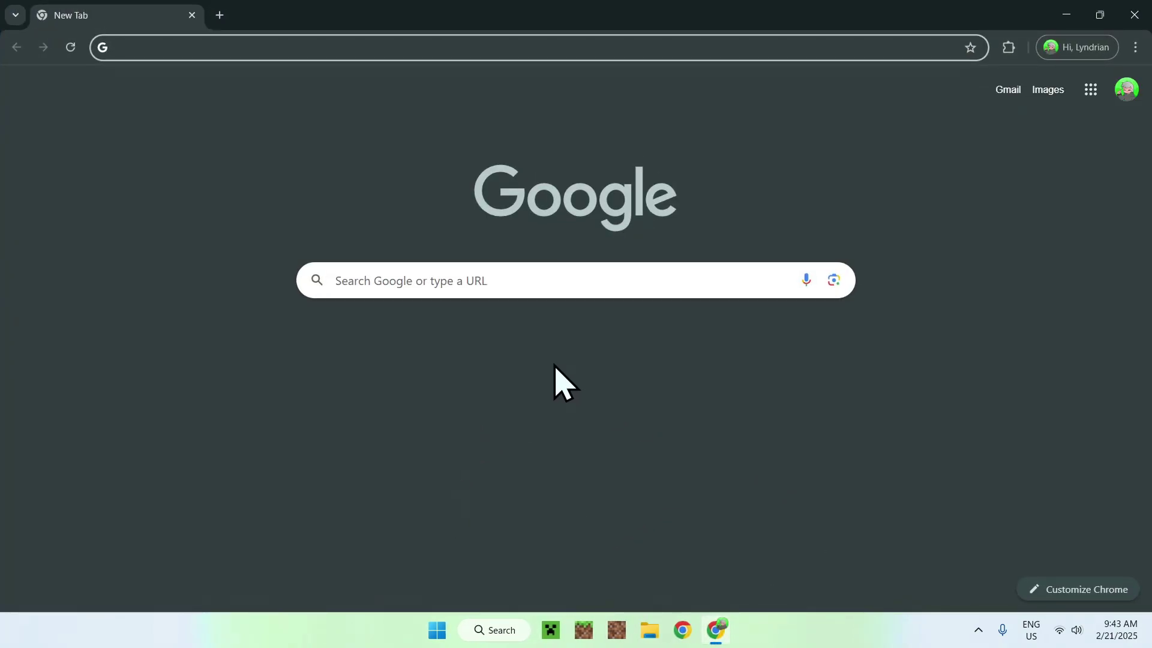
click(540, 279)
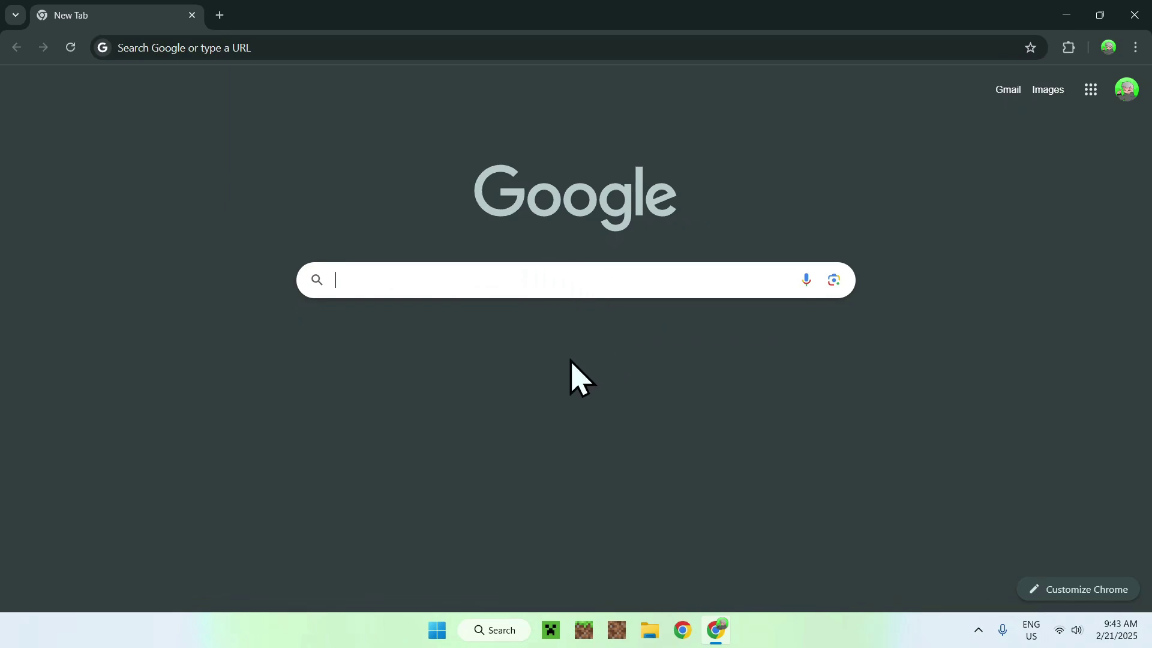
text(Modrinth)
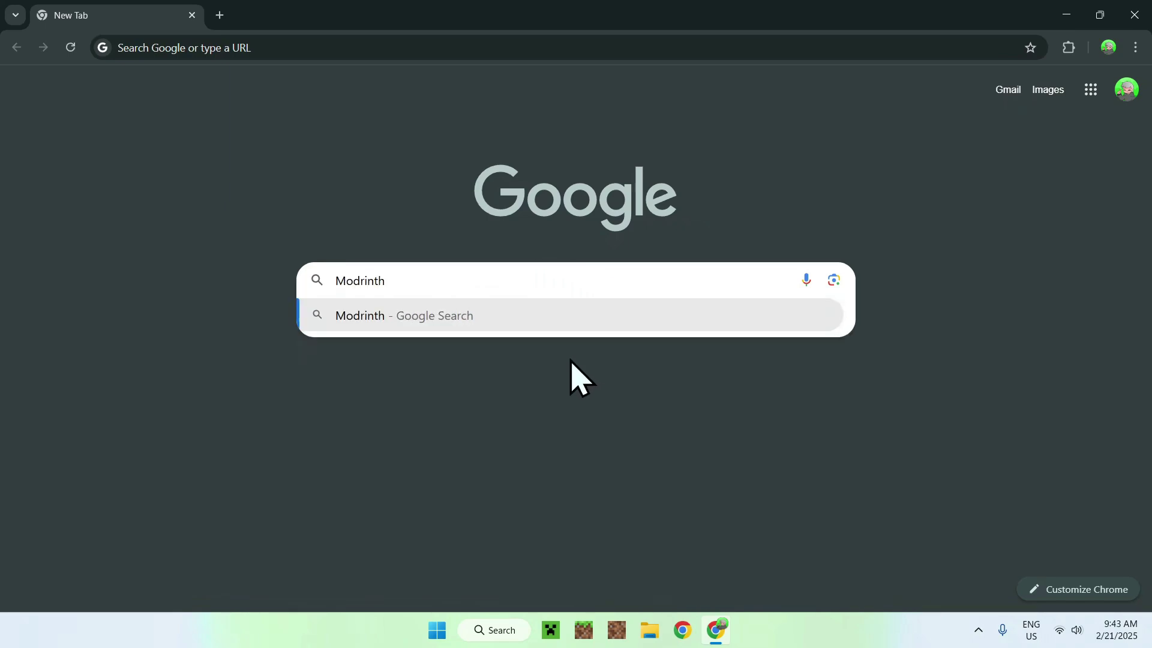
key(Return)
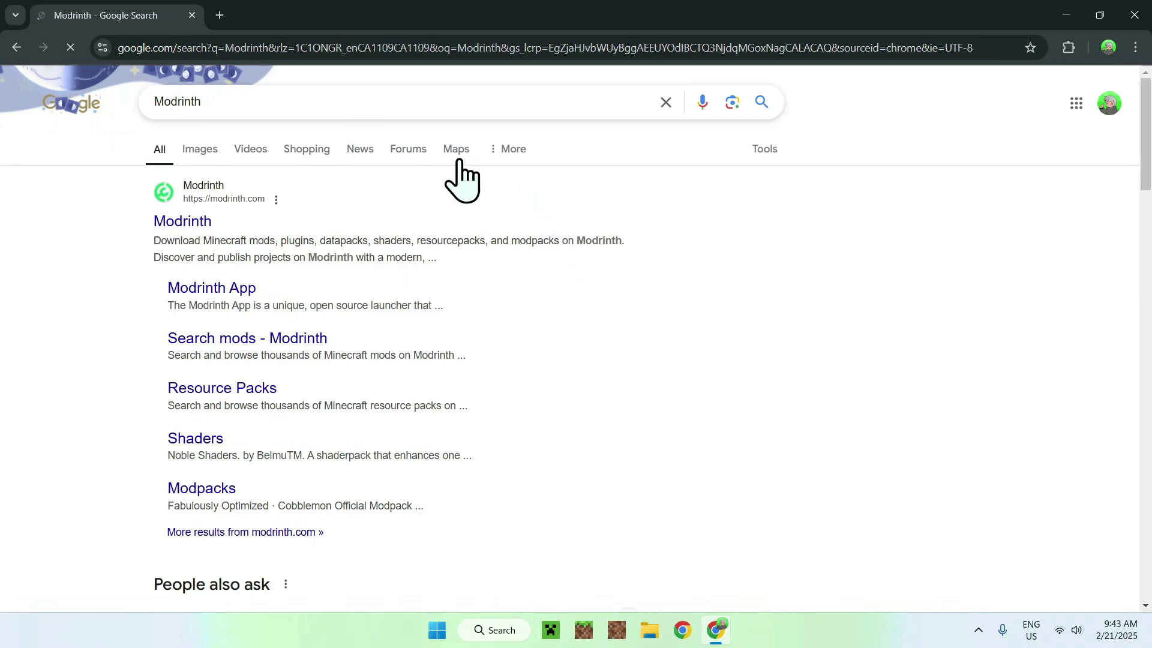
click(181, 223)
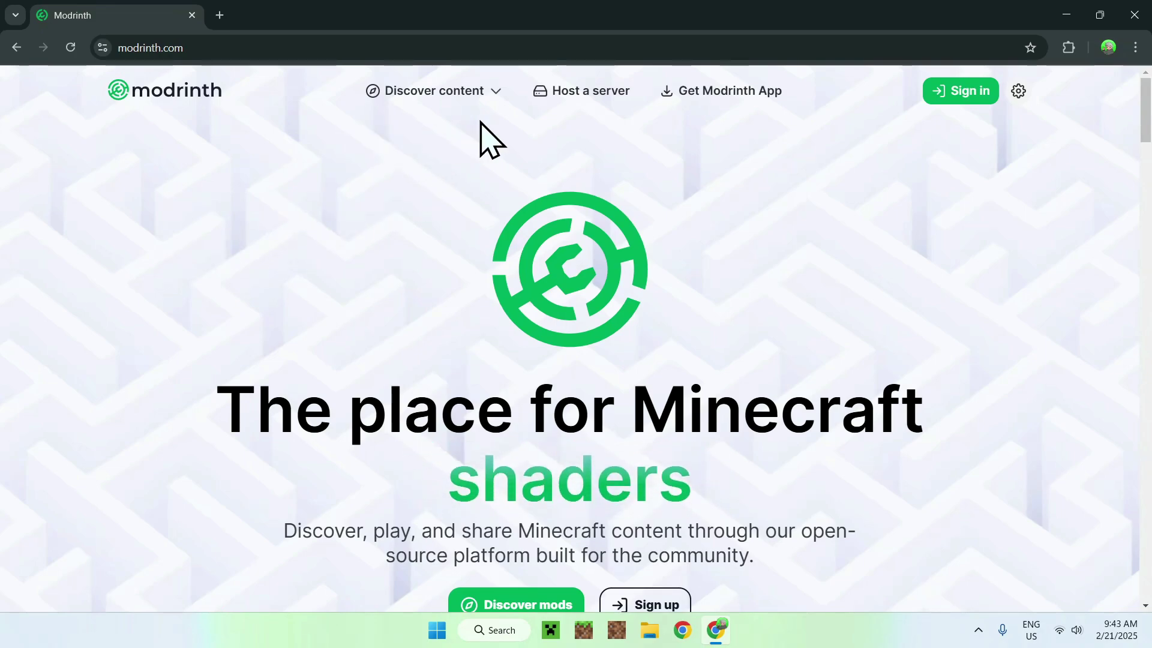
- Search Modrinth's modpacks for "Additive" and open the Additive modpack's page
click(435, 93)
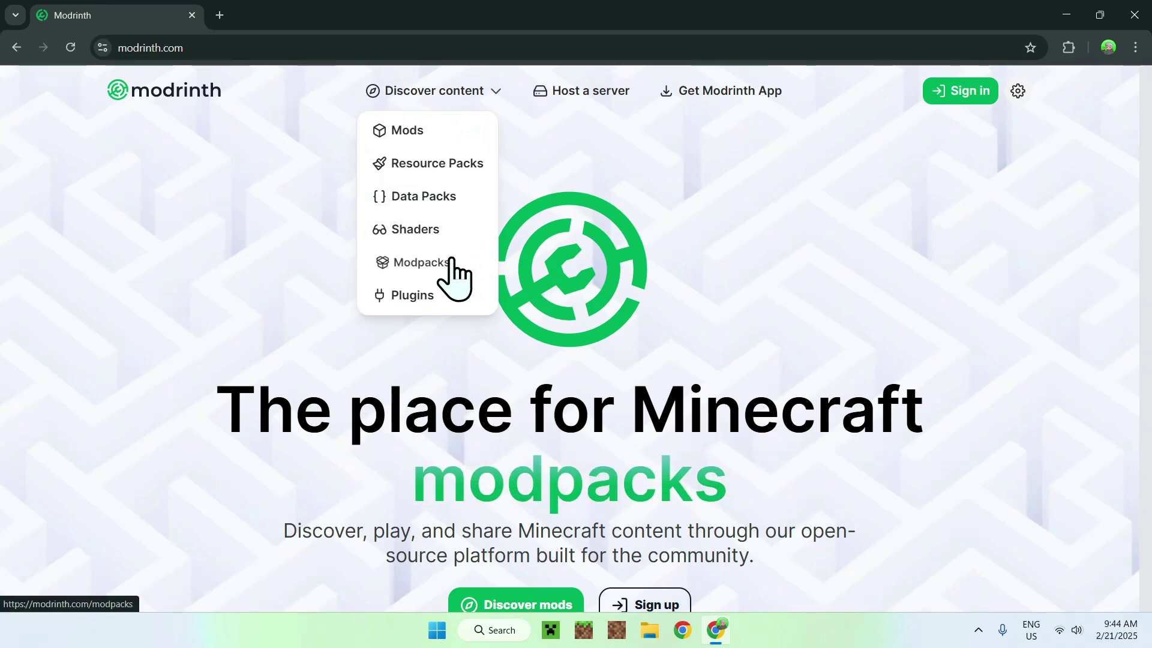
click(420, 262)
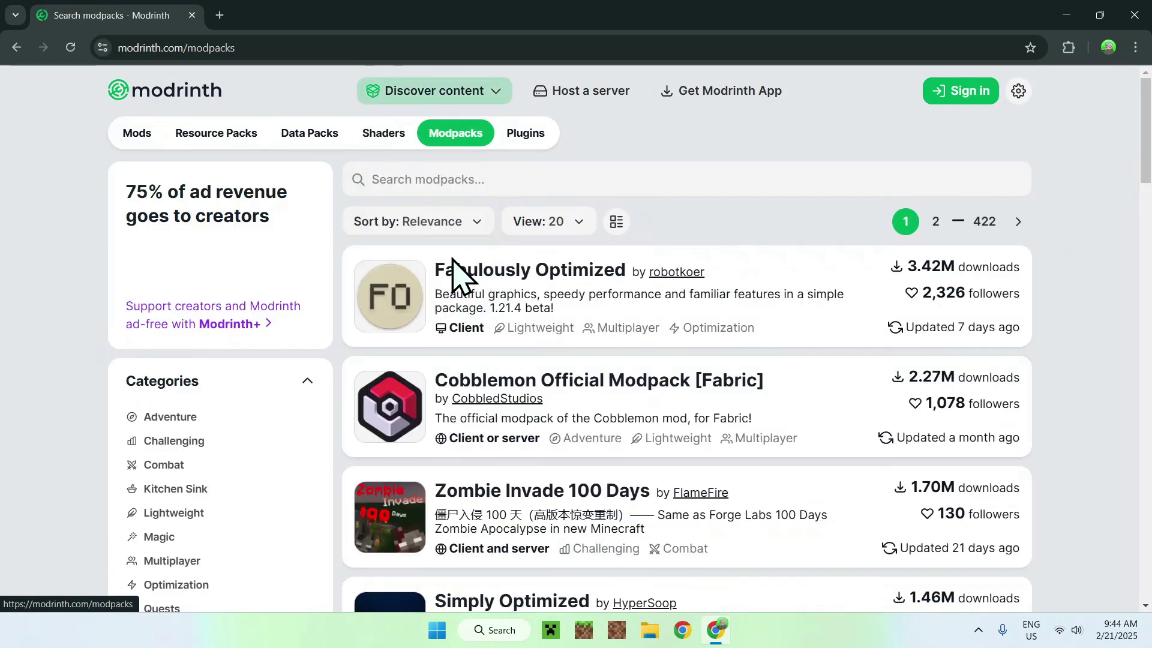
click(637, 178)
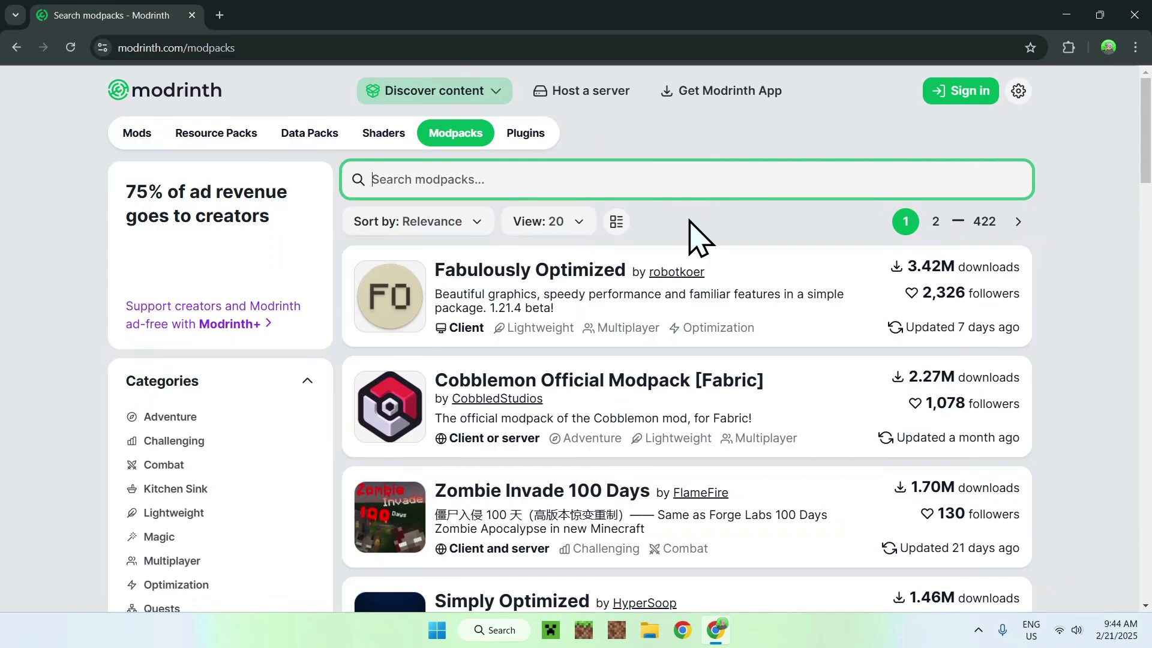
text(Additive)
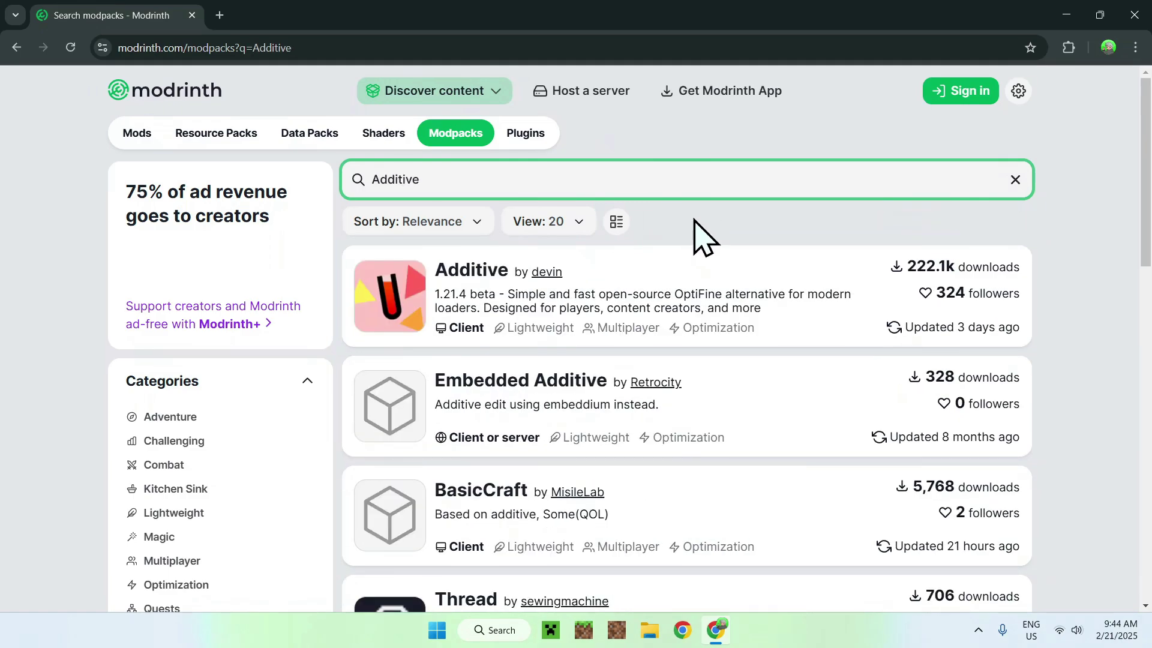
click(462, 273)
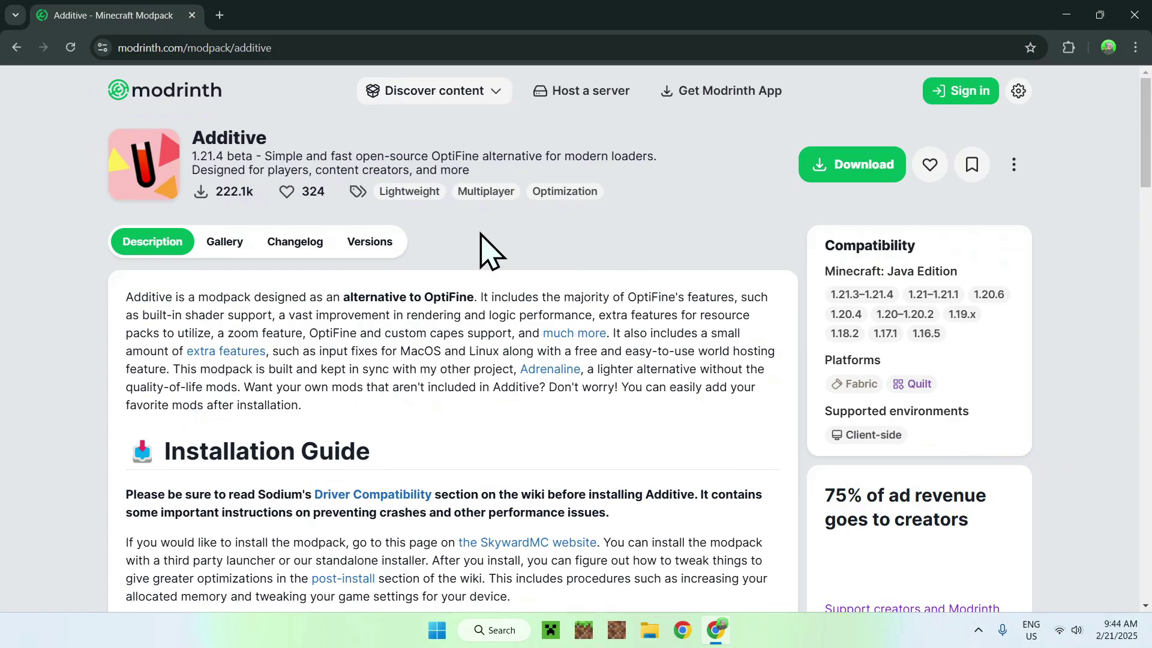
- Show the Additive modpack's versions and filter them to game version 1.21.4
click(378, 241)
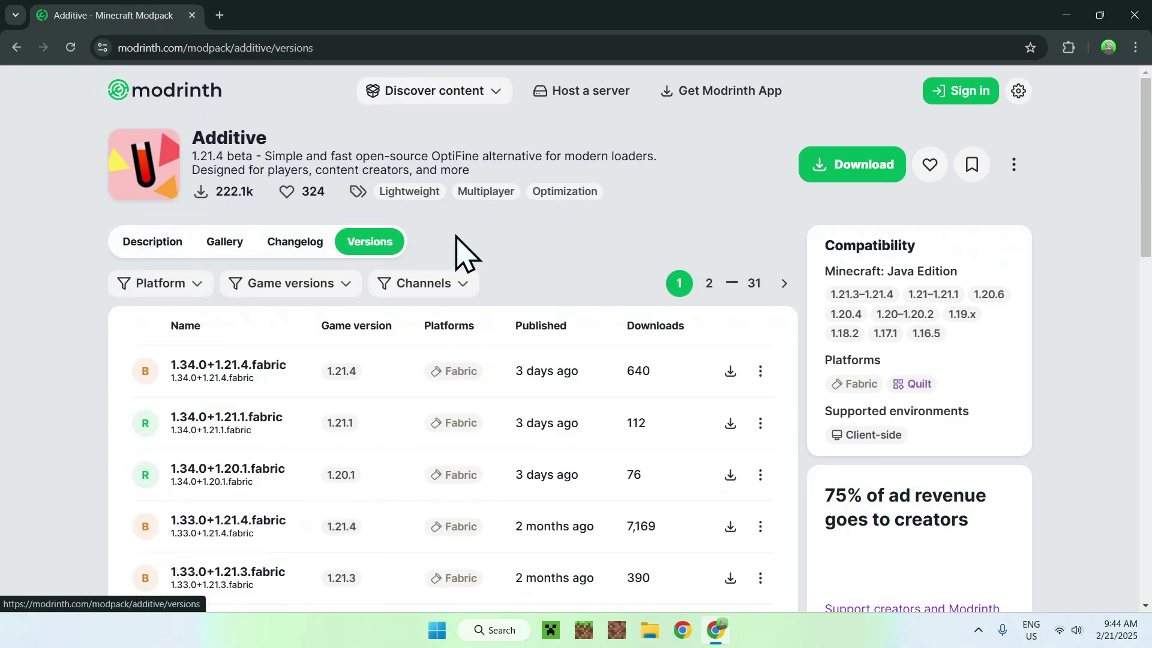
click(318, 289)
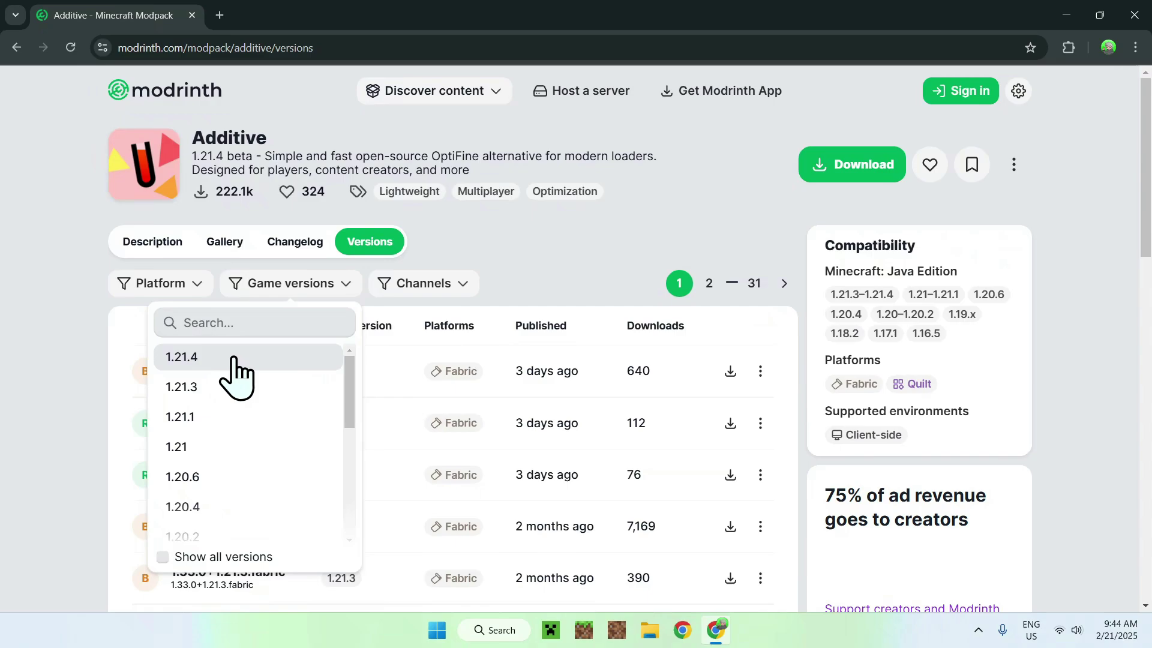
click(215, 360)
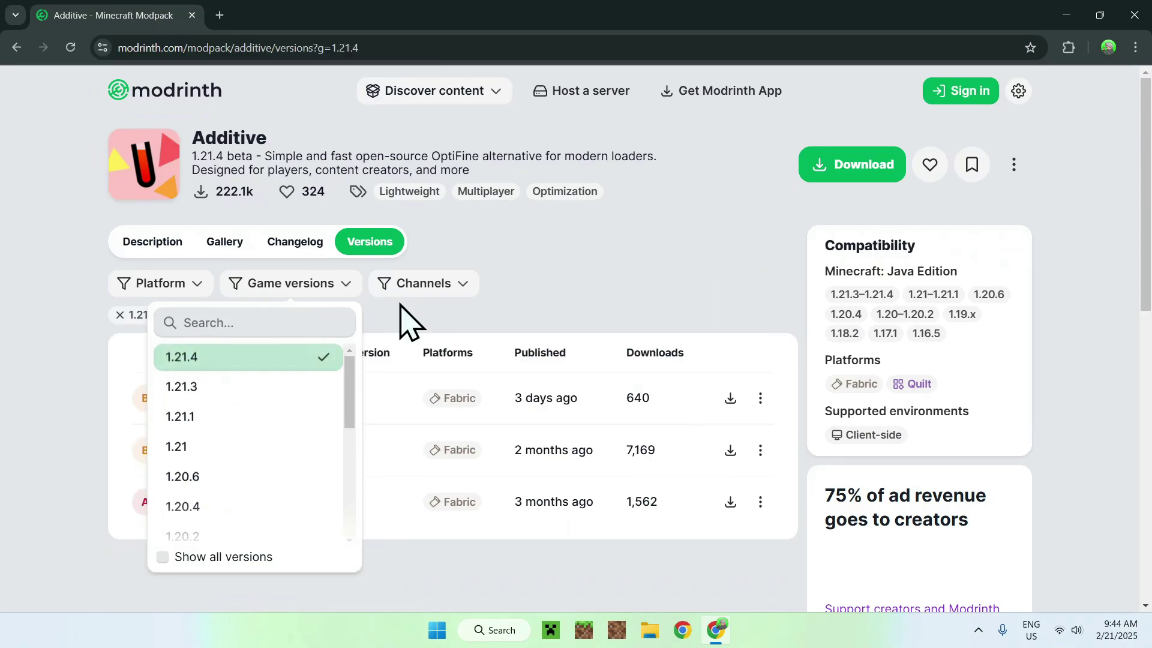
click(540, 275)
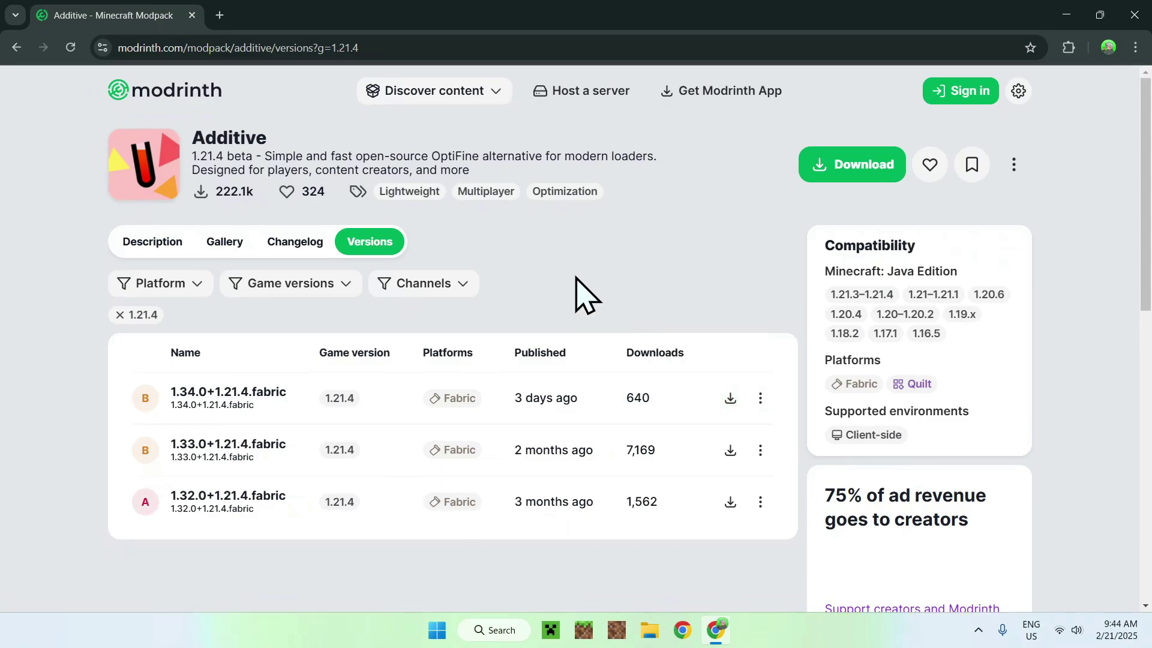
- Search Google for "MRPACK To ZIP" in a new tab and open the Modrinth Pack to Zip Converter at its Download from URL section
click(221, 15)
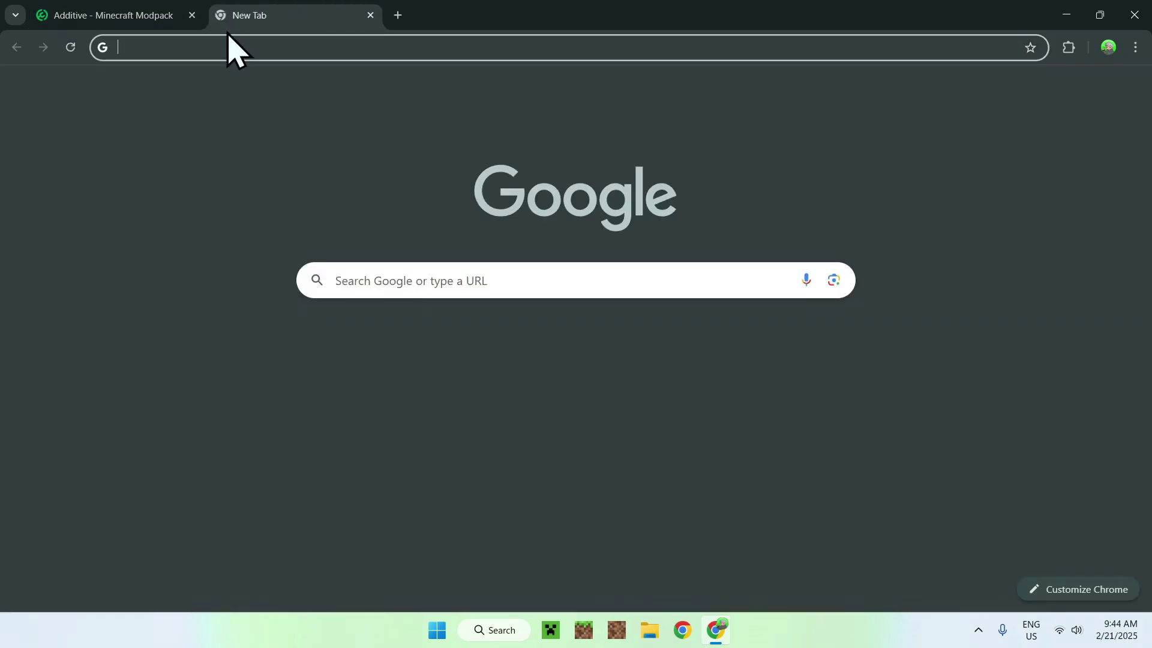
click(344, 280)
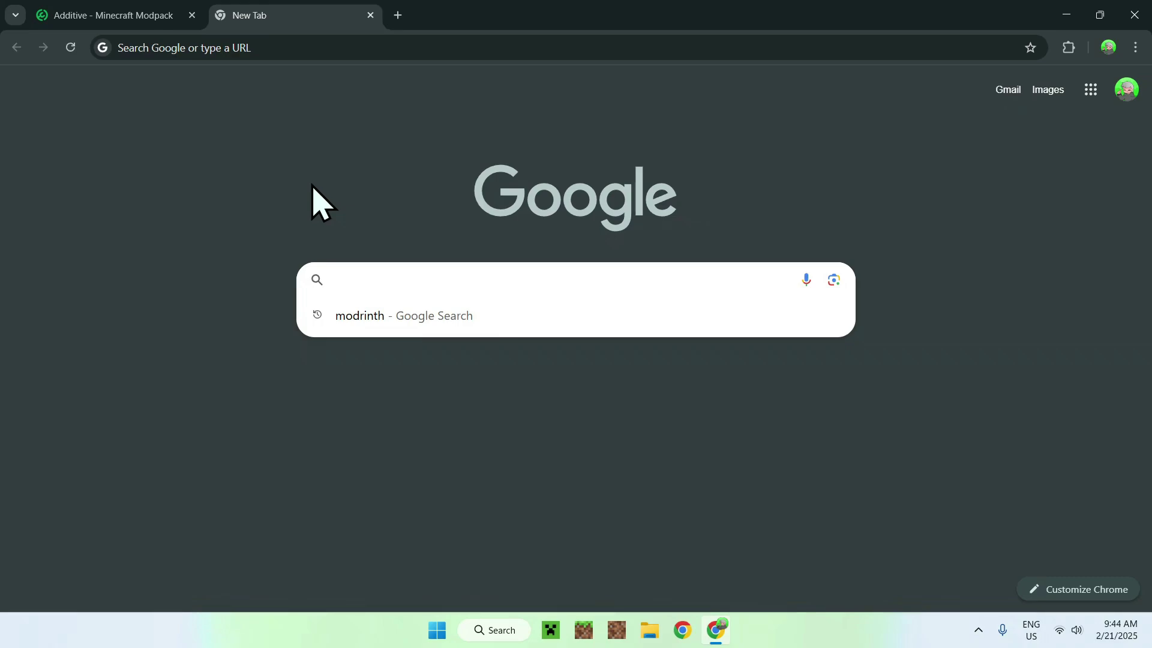
text(MRPACK To ZIP)
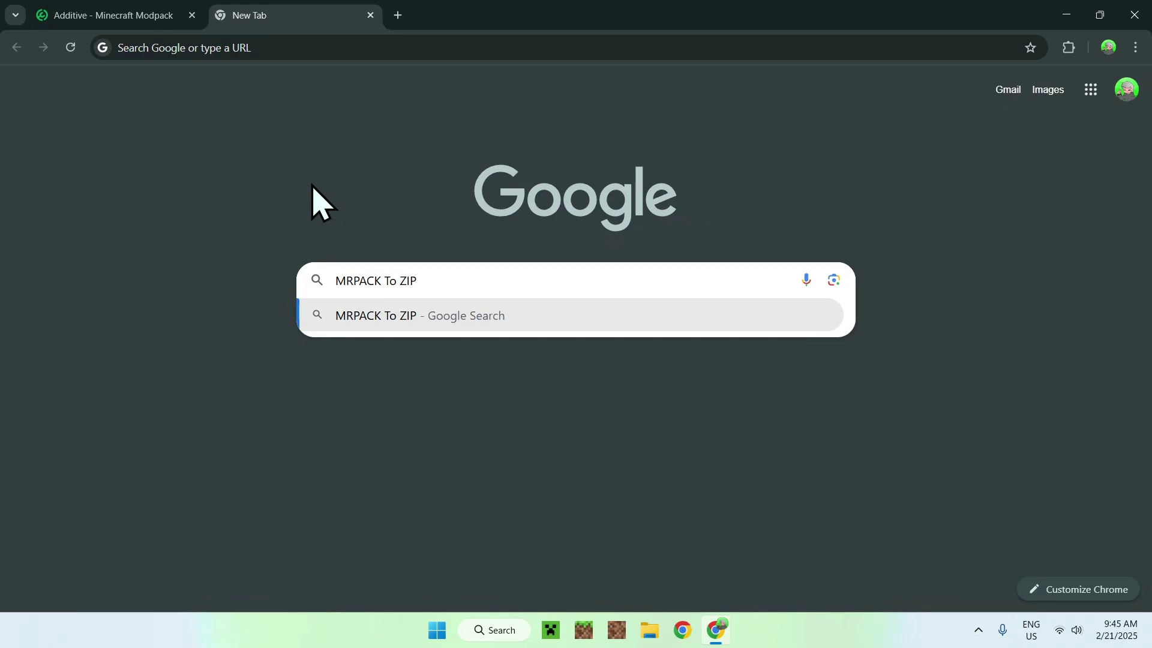
key(Return)
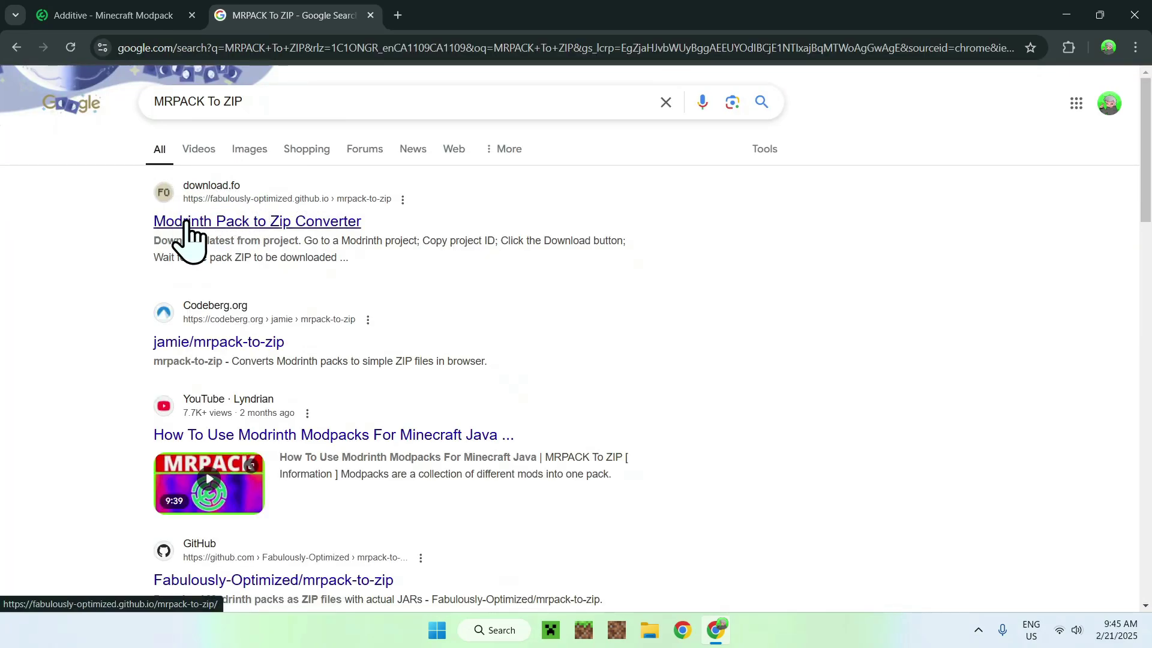
click(243, 223)
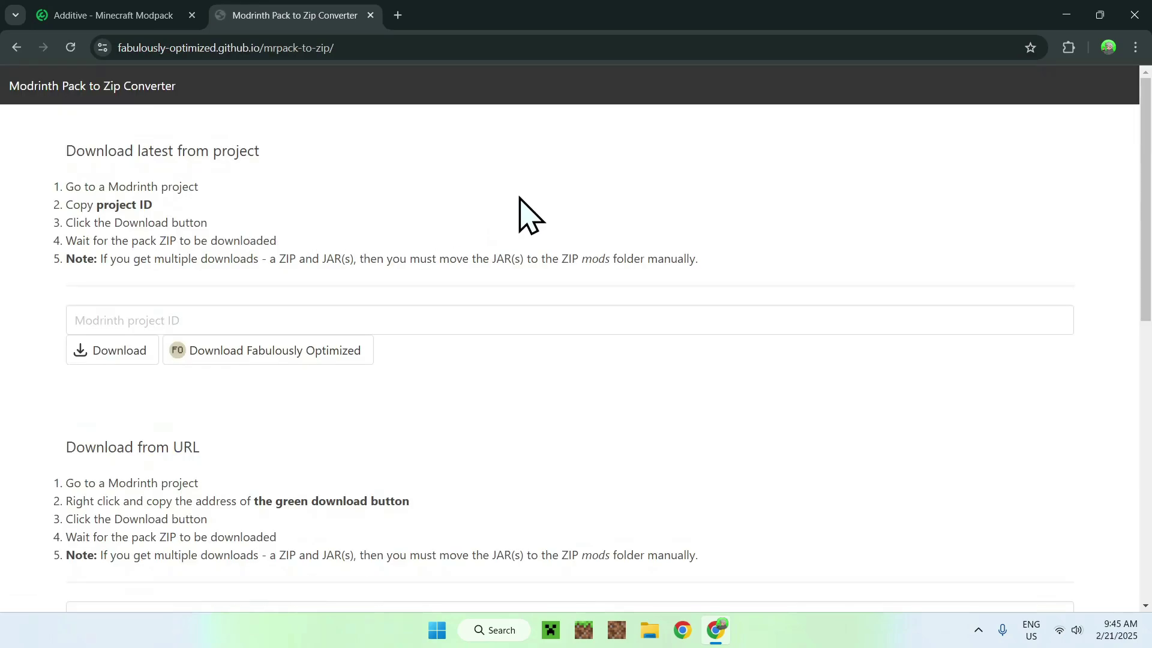
scroll(629, 188, down, 8)
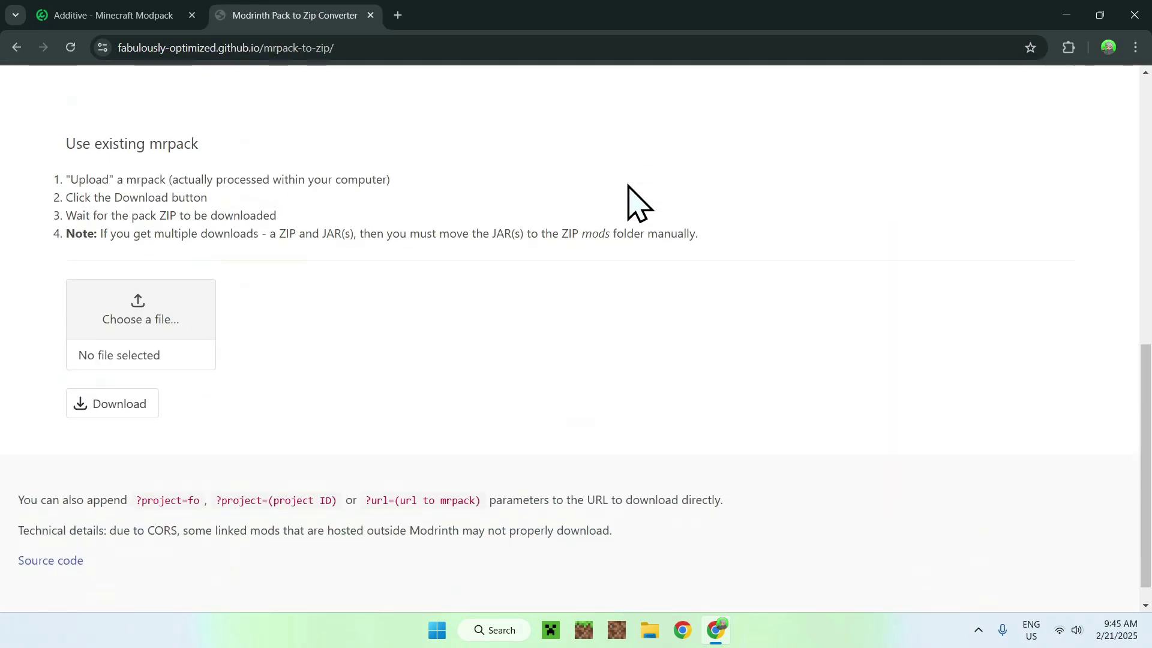
scroll(628, 184, up, 8)
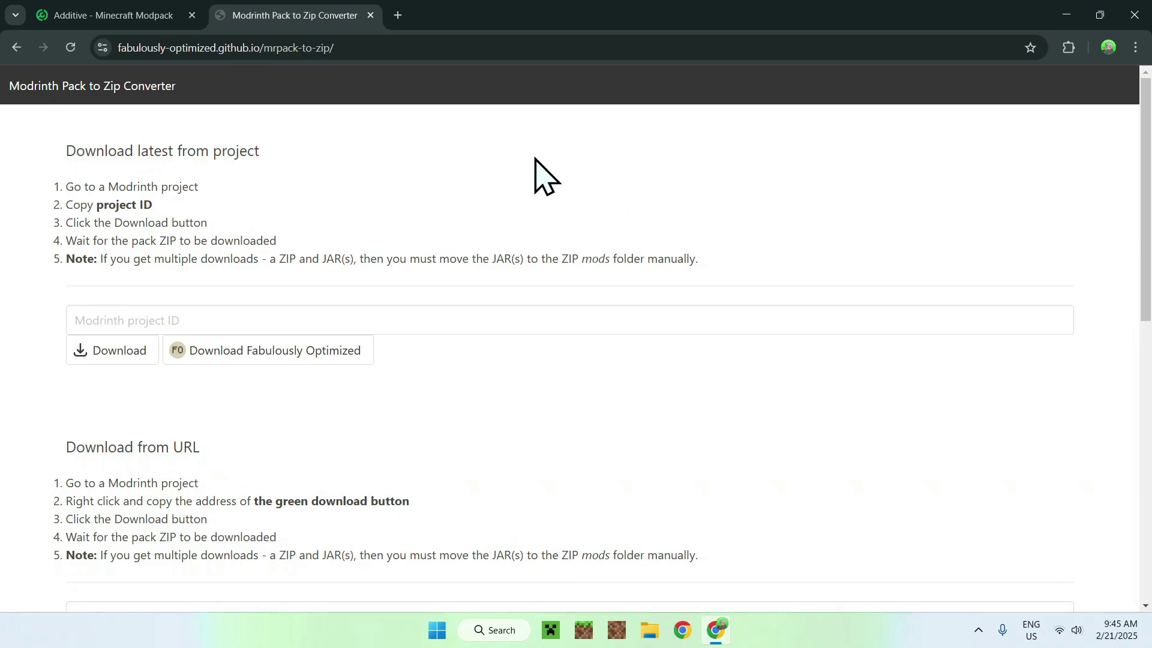
scroll(534, 160, down, 4)
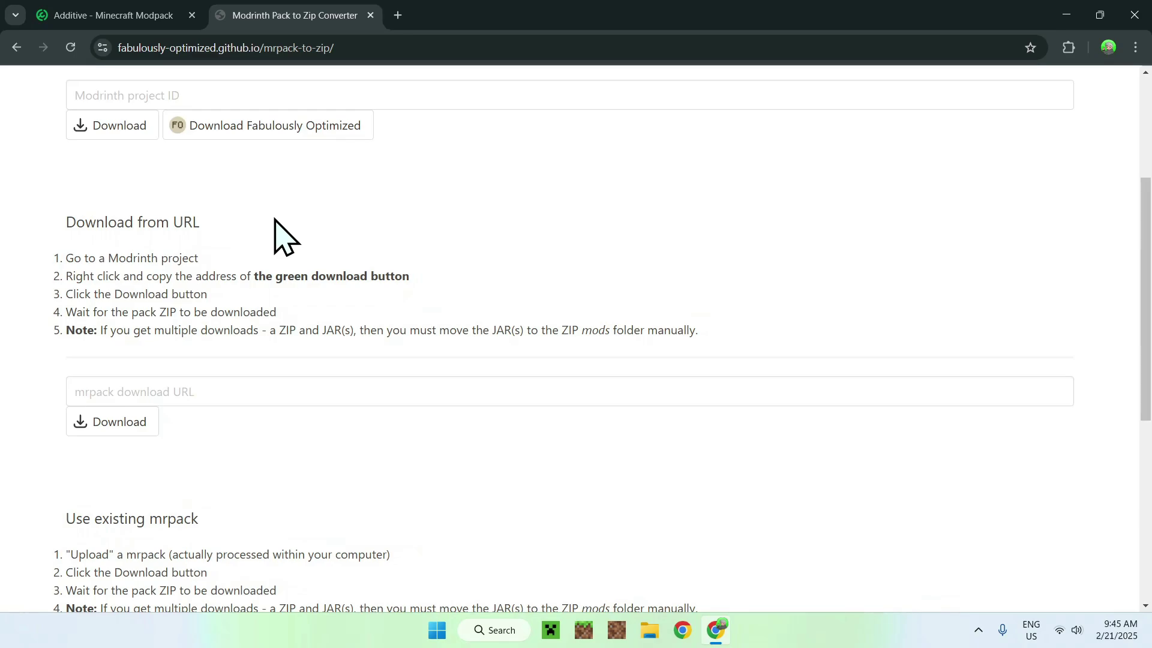
- Return to the Additive versions page and copy the download link address of version 1.34.0+1.21.4.fabric
click(111, 16)
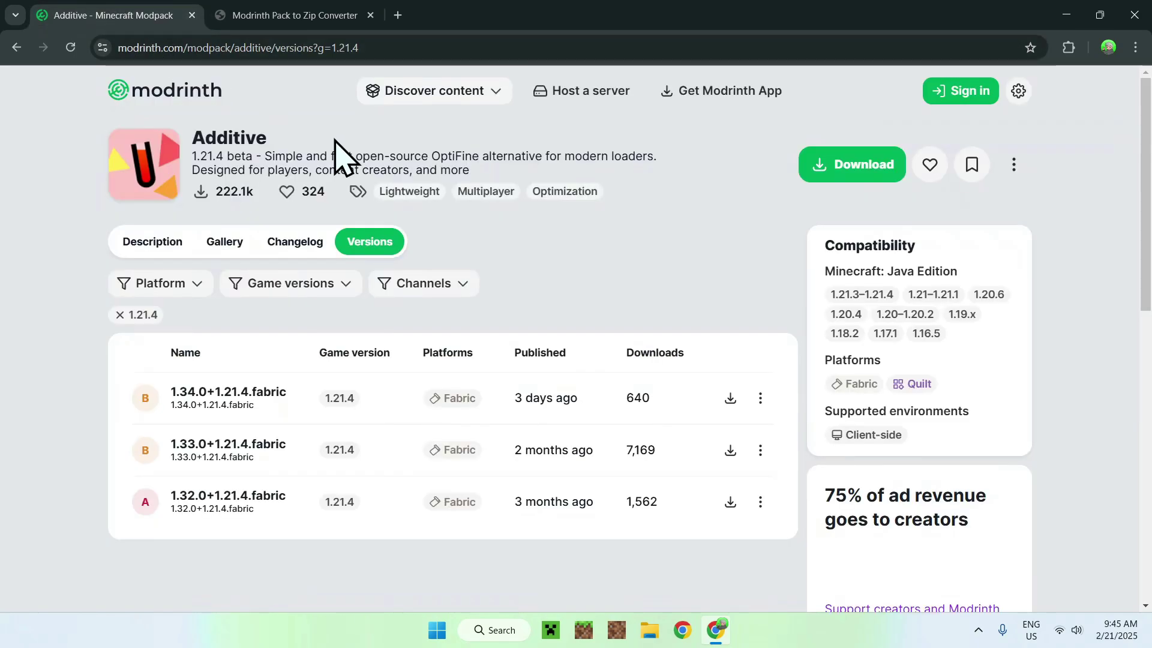
click(730, 398)
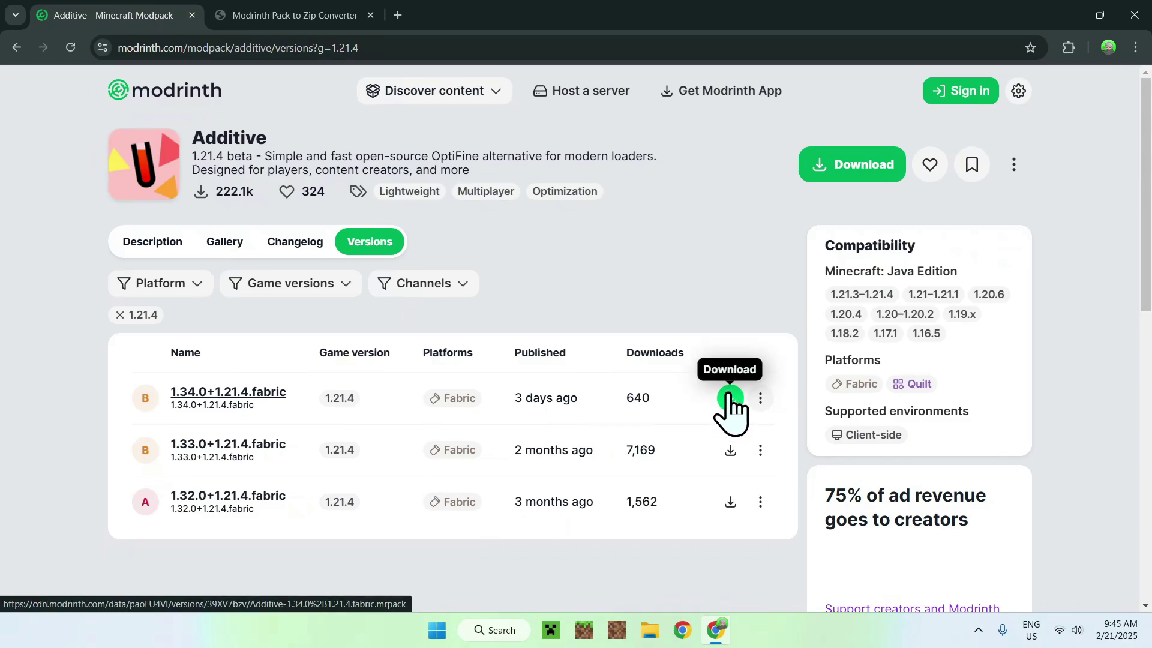
right_click(730, 397)
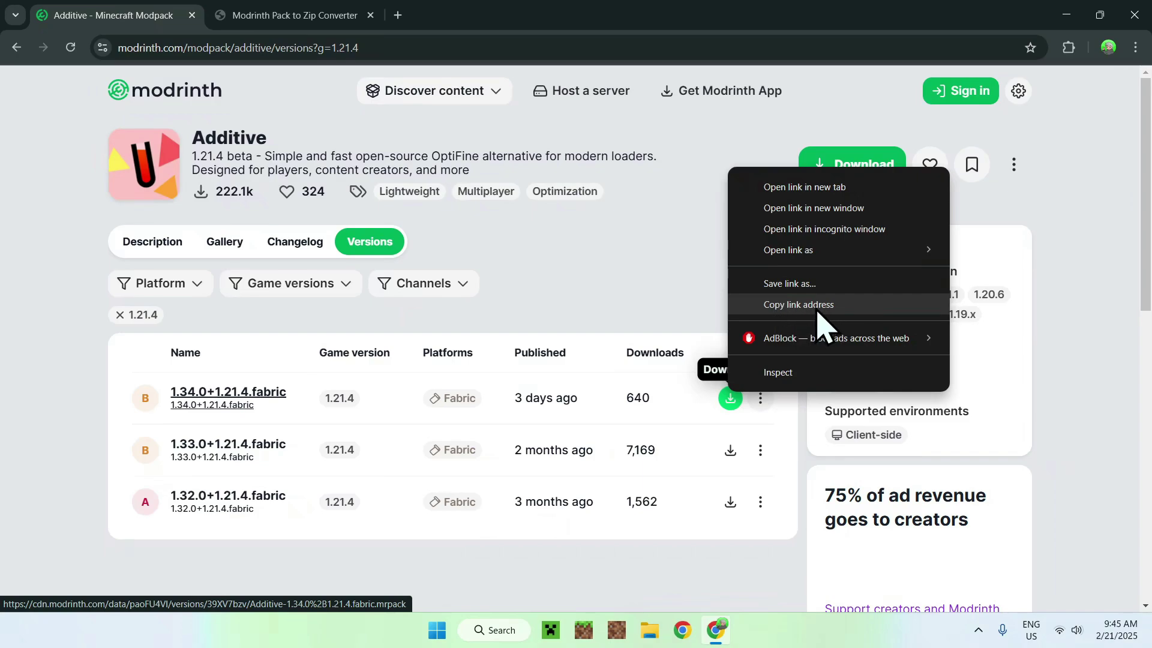
click(798, 305)
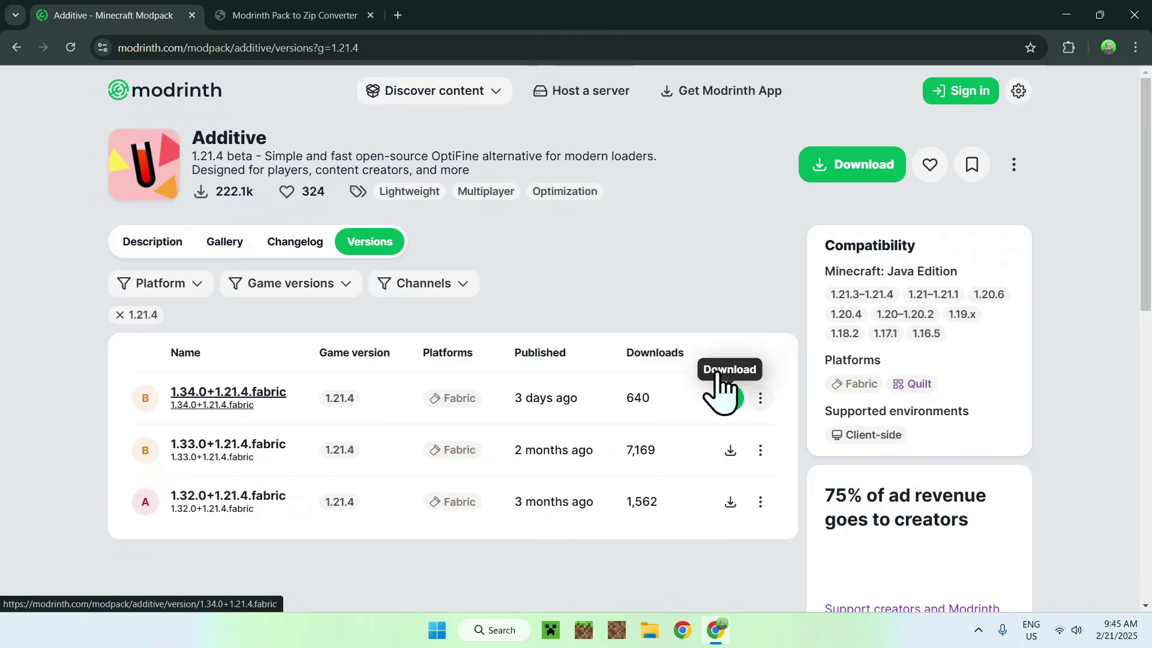
- Paste the copied Additive link into the converter's mrpack download URL field
click(282, 18)
click(357, 387)
right_click(355, 391)
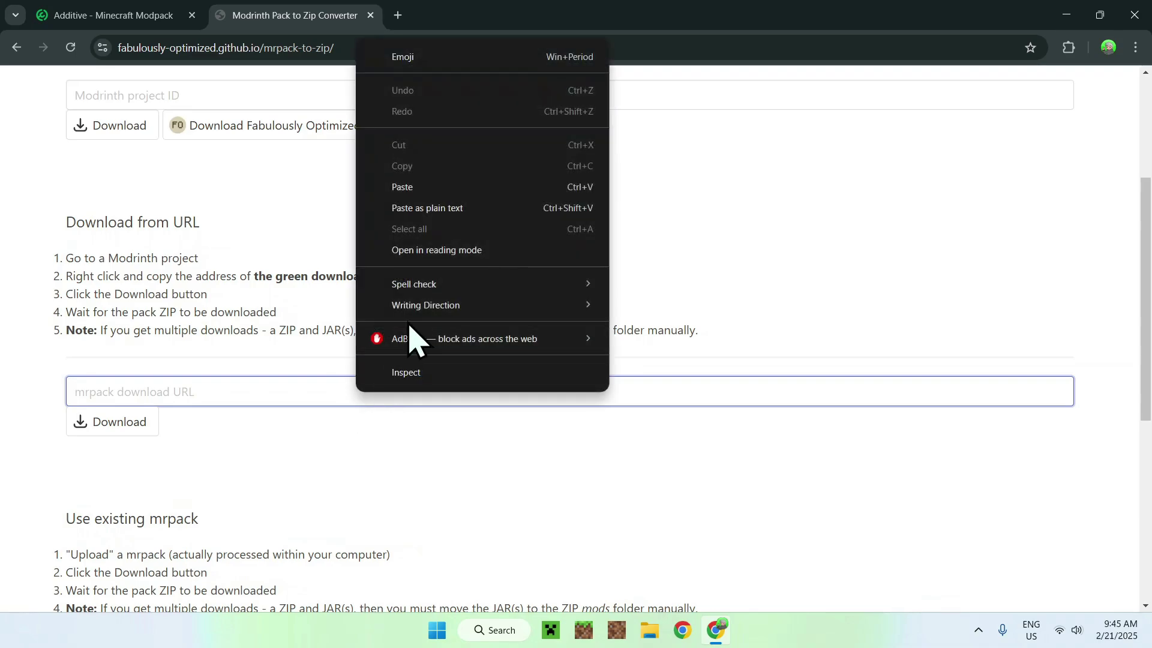
click(404, 208)
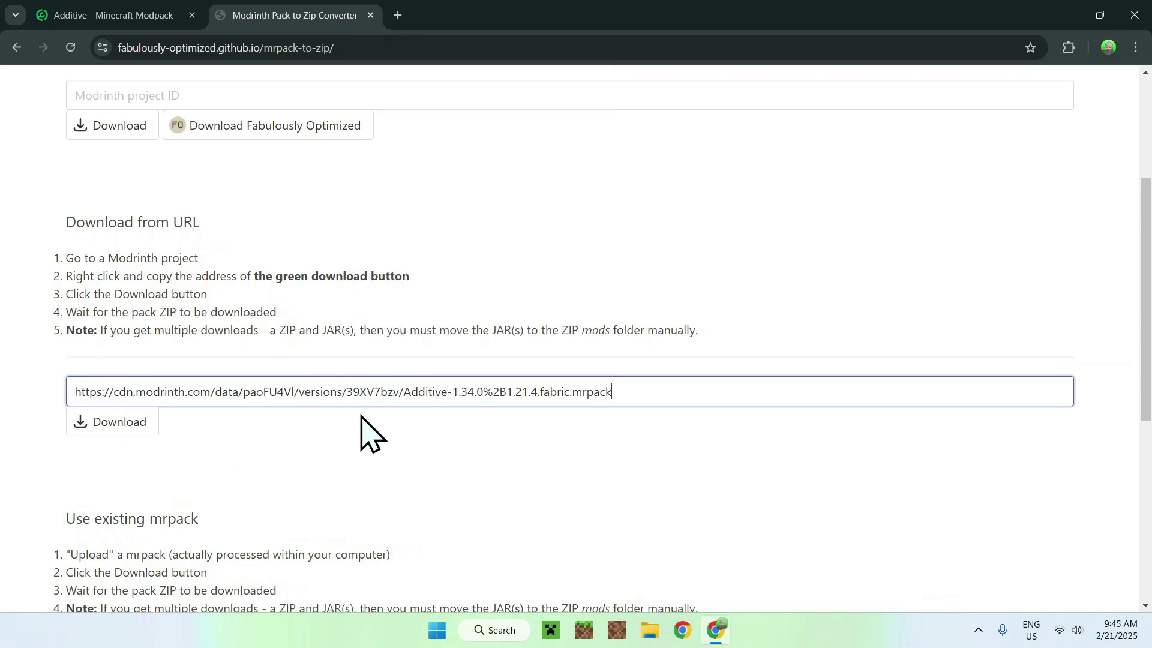
click(117, 18)
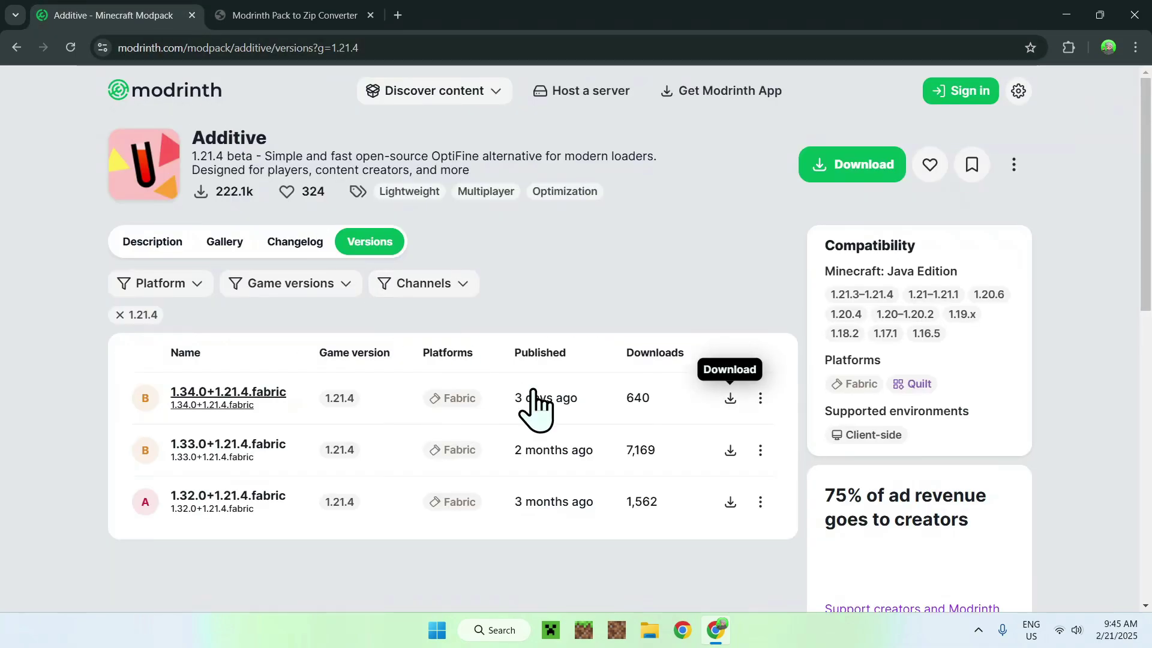
right_click(730, 398)
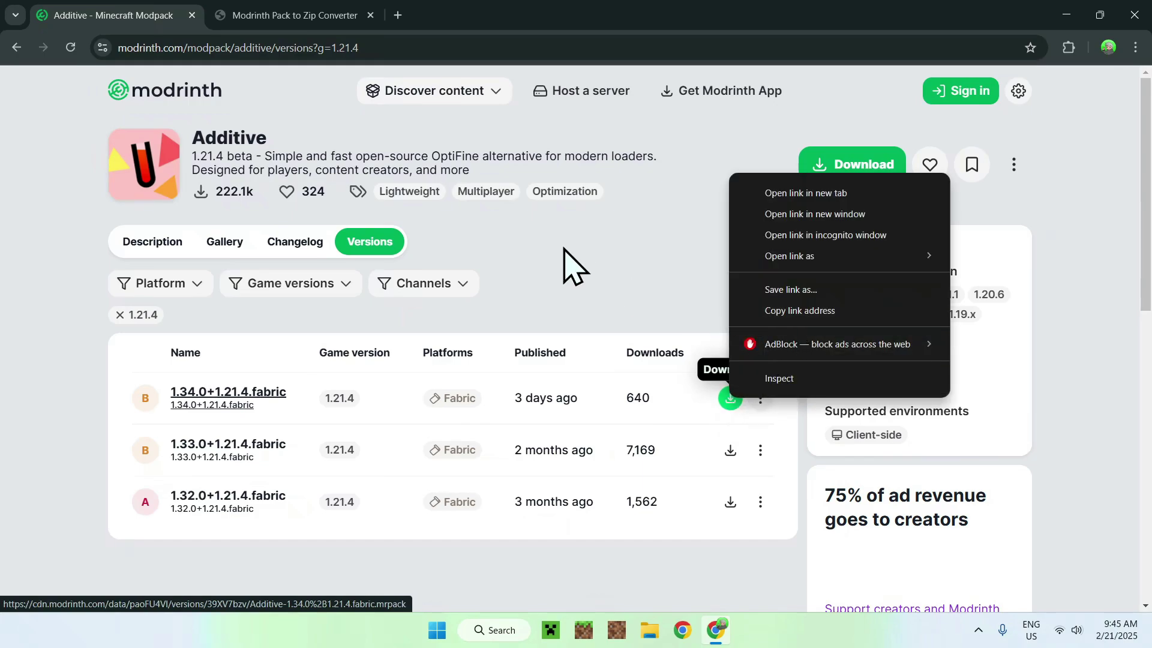
click(258, 17)
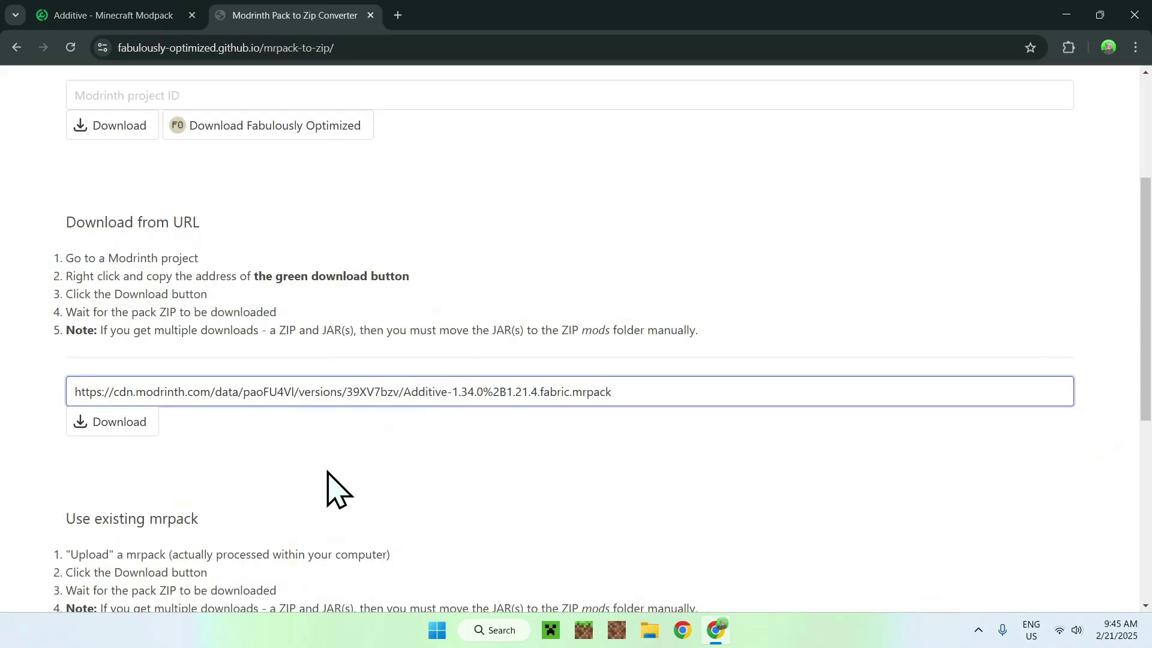
- Download the Additive modpack as a ZIP from the pasted URL and check it in the recent download history
click(111, 427)
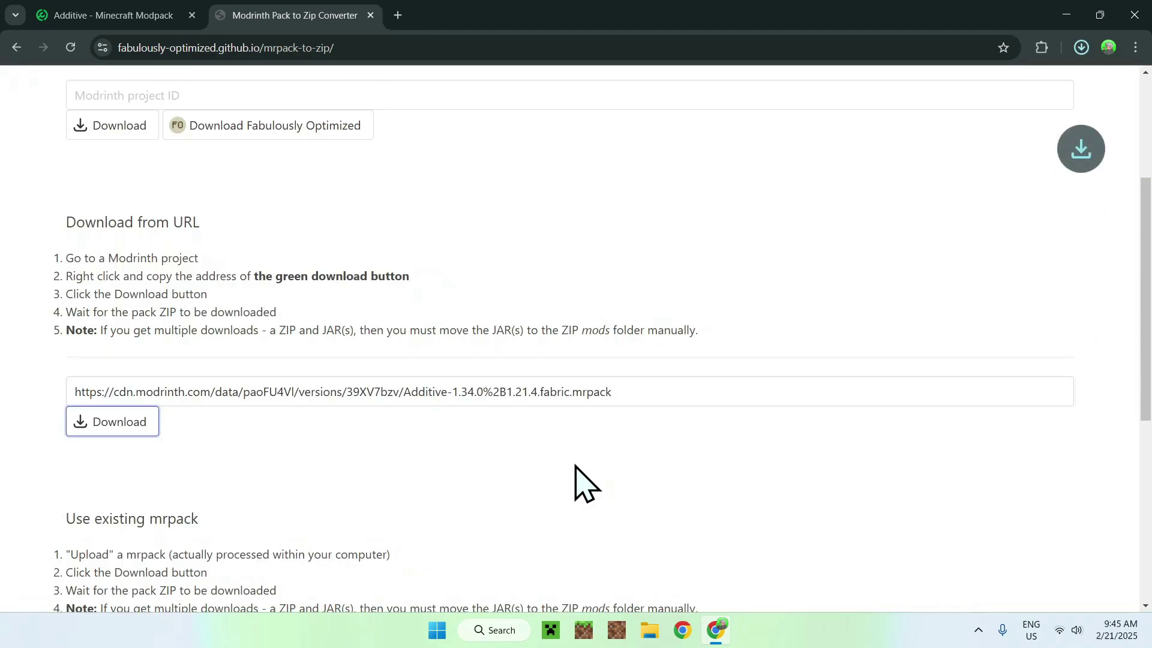
click(1082, 51)
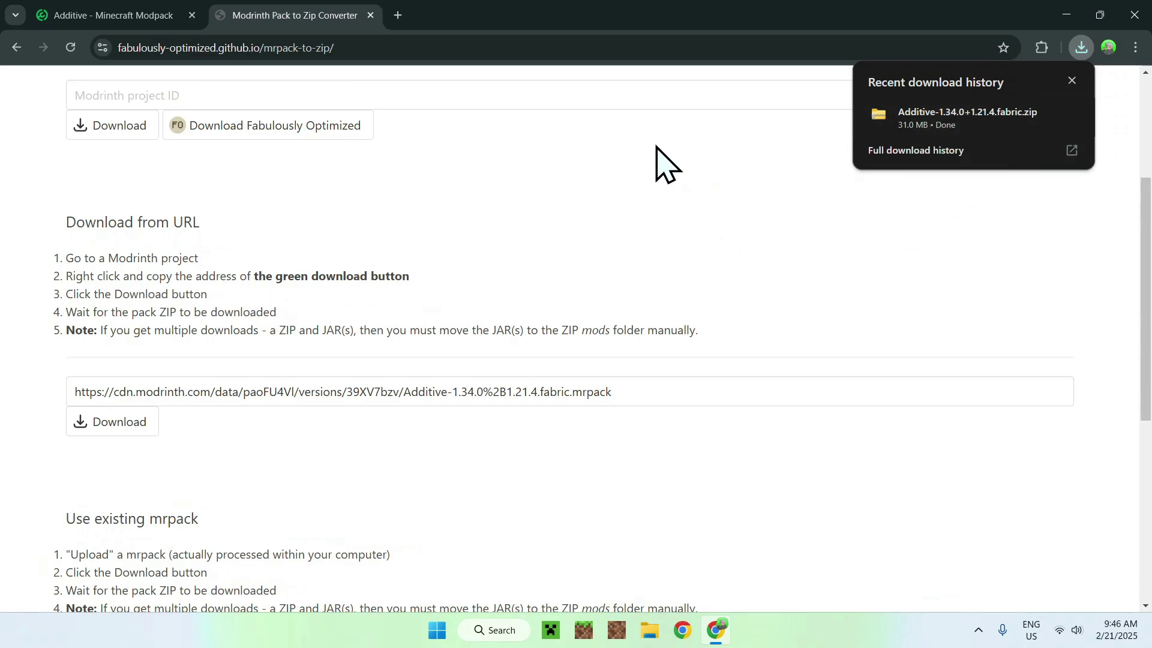
- Search Google for "Fabric Minecraft" in a new tab and open the official Fabric website
click(397, 16)
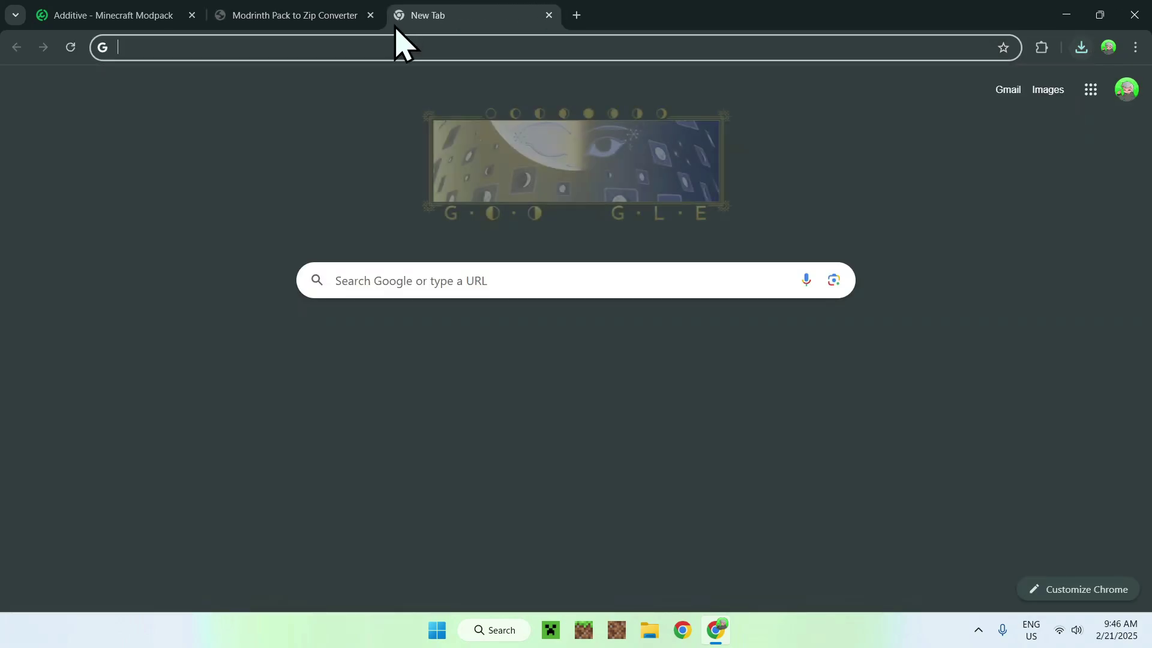
click(350, 279)
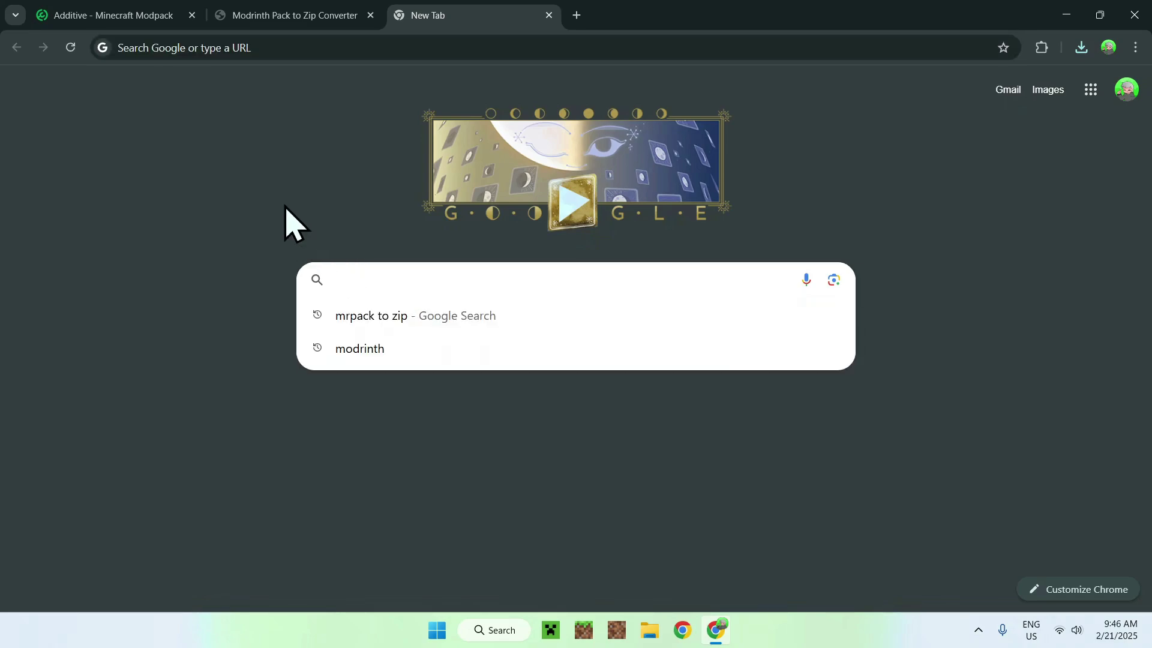
text(Fabric Minecraft)
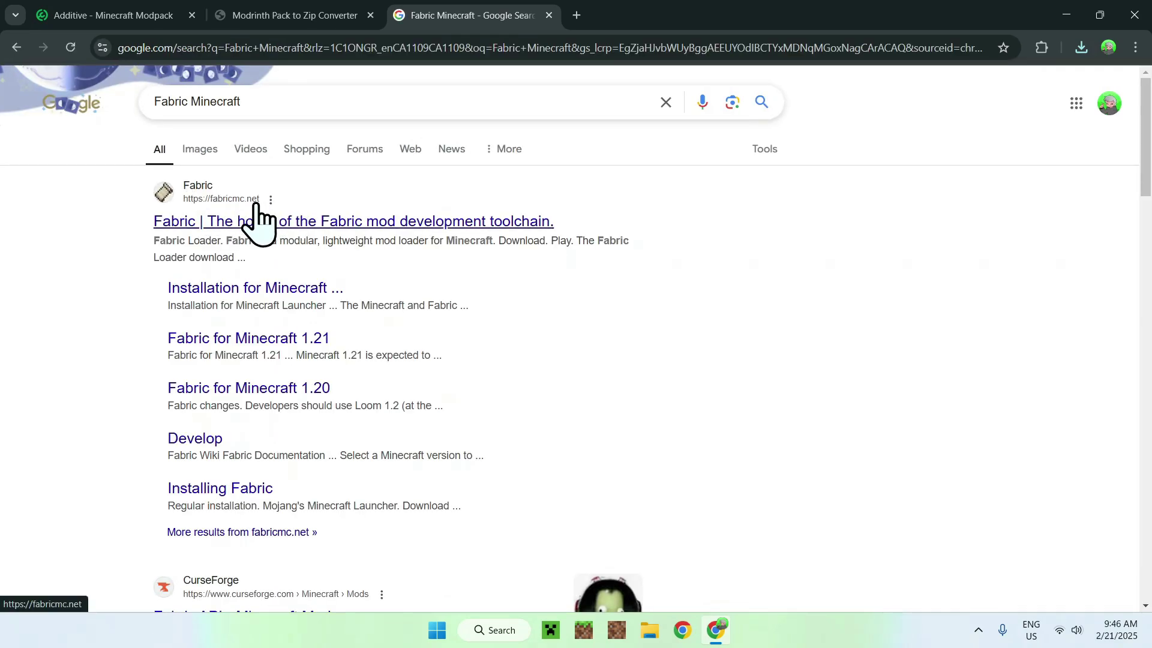
click(211, 236)
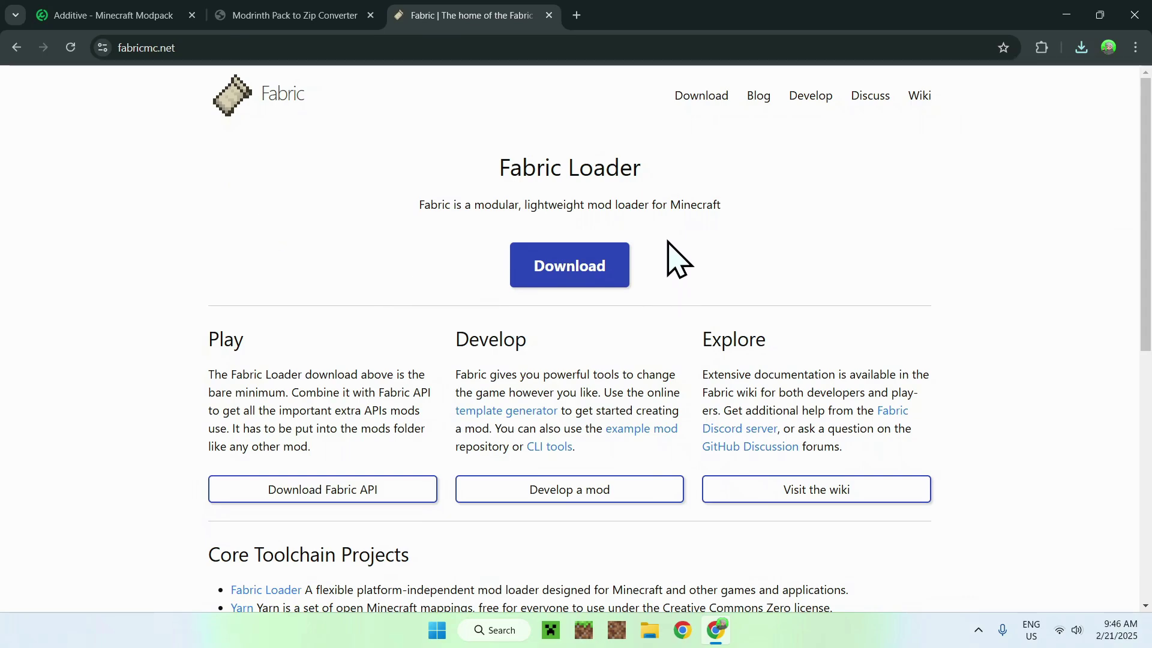
- Download the Fabric installer for Windows and close the browser
click(543, 279)
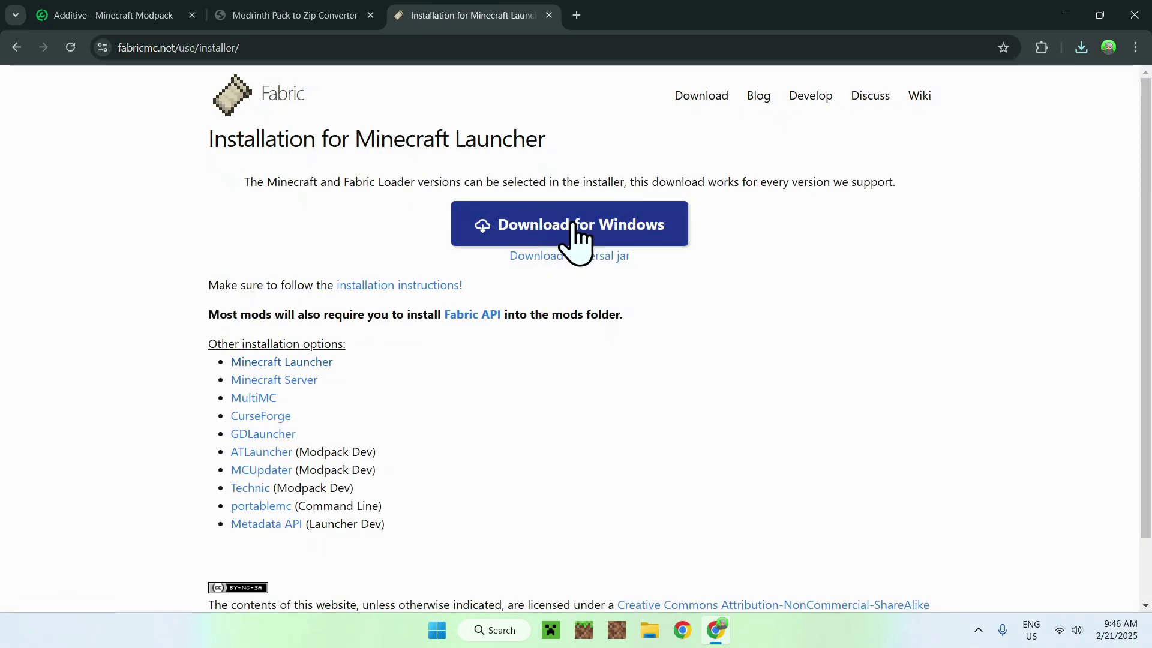
click(573, 231)
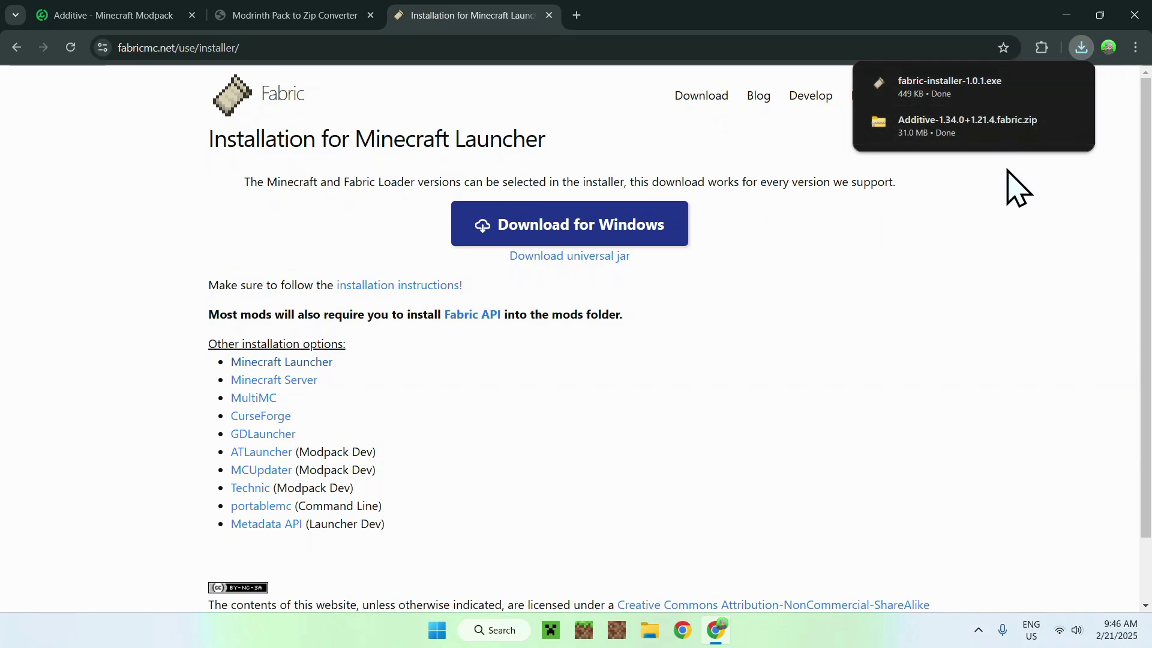
click(1134, 14)
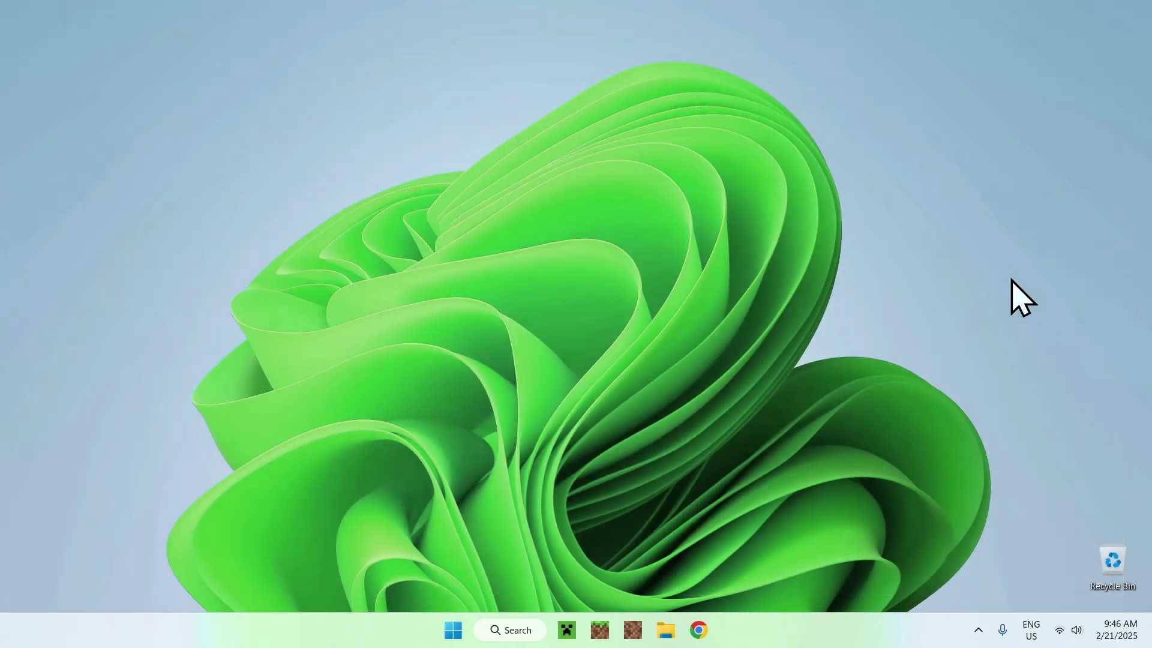
- Open the Downloads folder in File Explorer and launch fabric-installer-1.0.1.exe
click(665, 628)
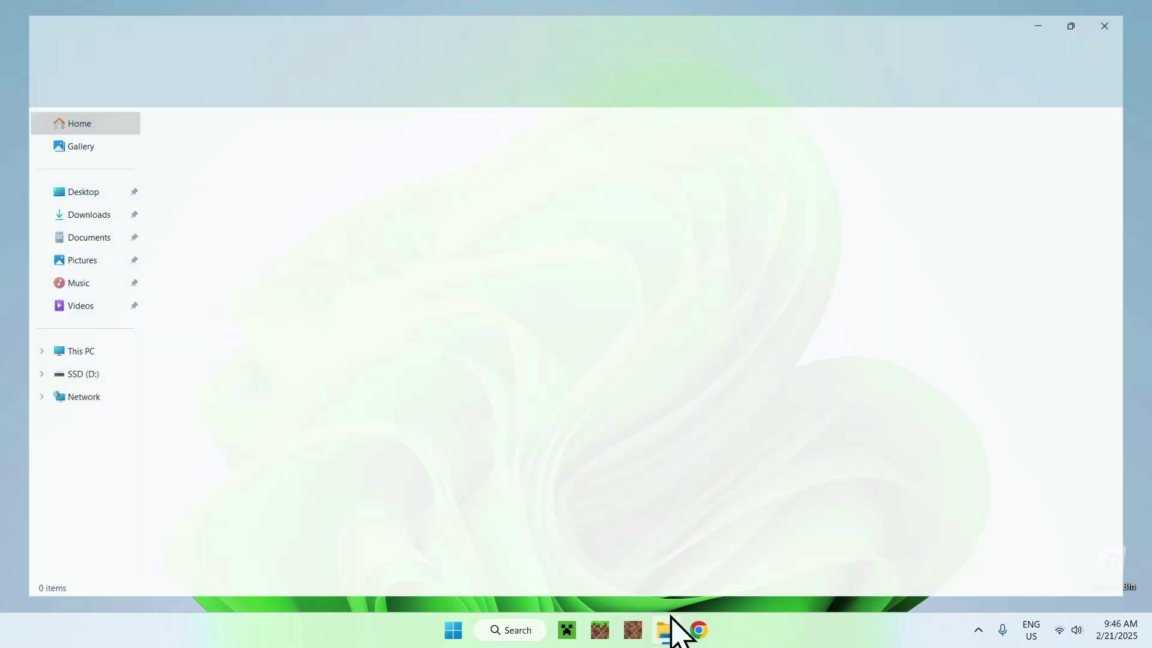
click(87, 209)
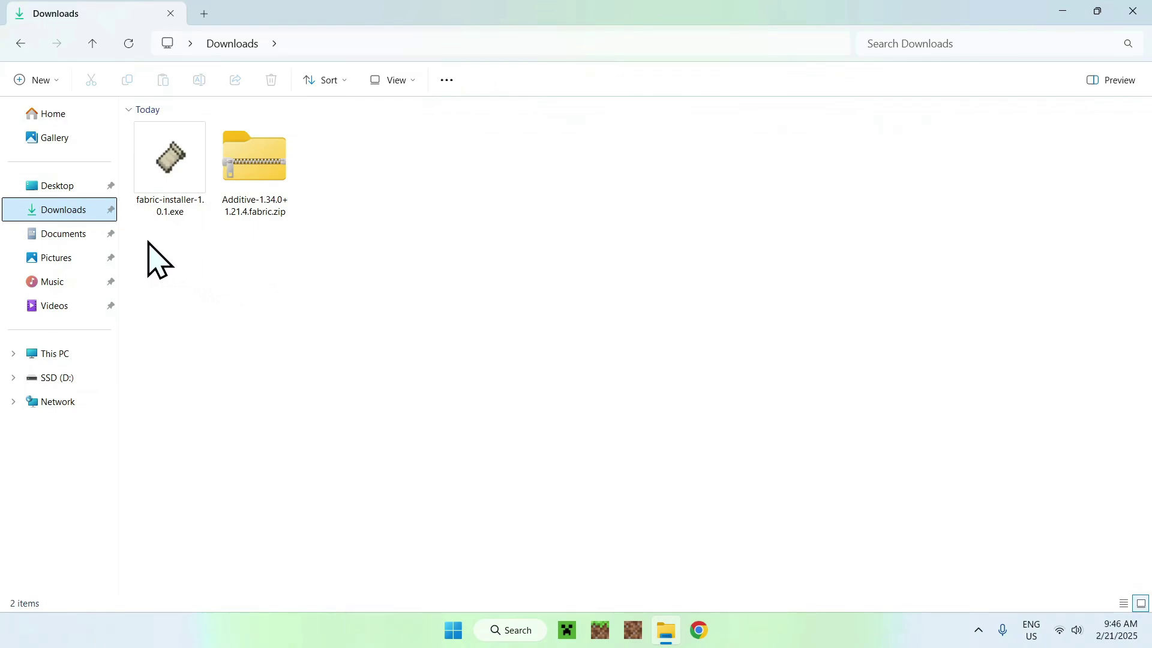
double_click(159, 206)
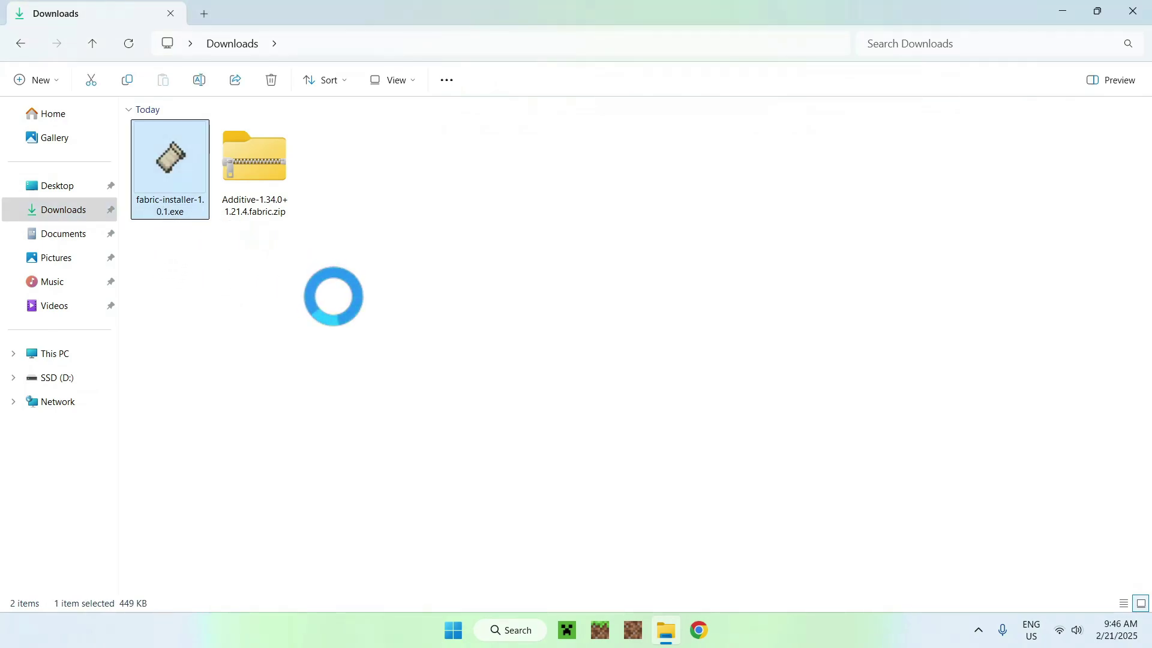
- Install the Fabric client for Minecraft version 1.21.4 and close the installer
click(506, 265)
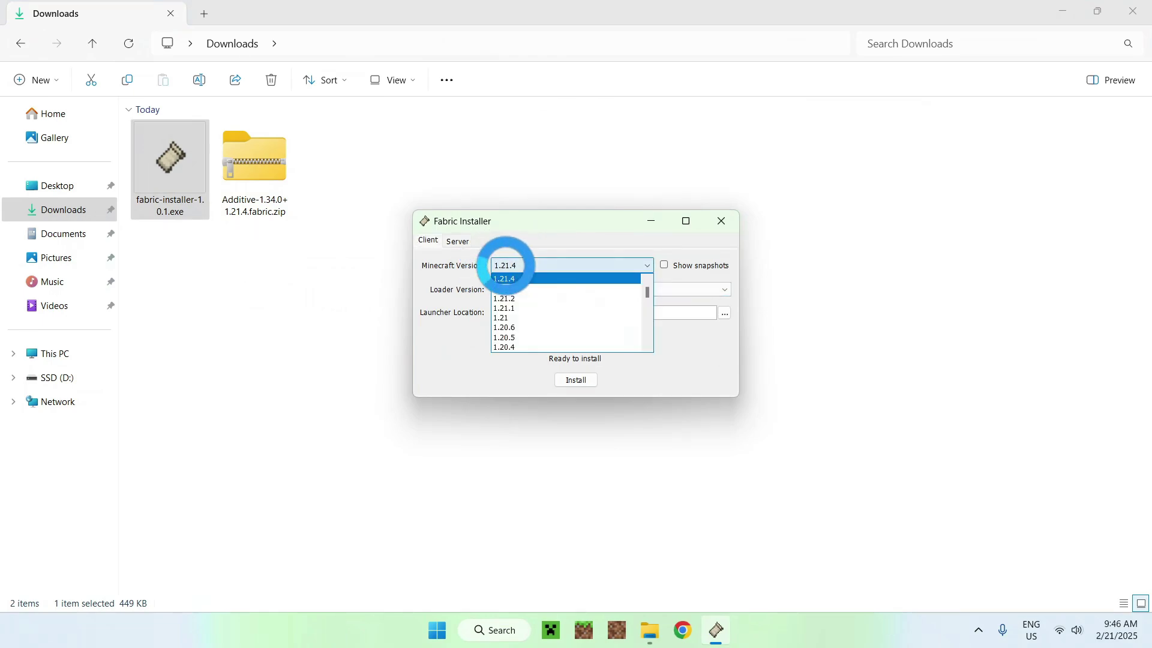
click(505, 278)
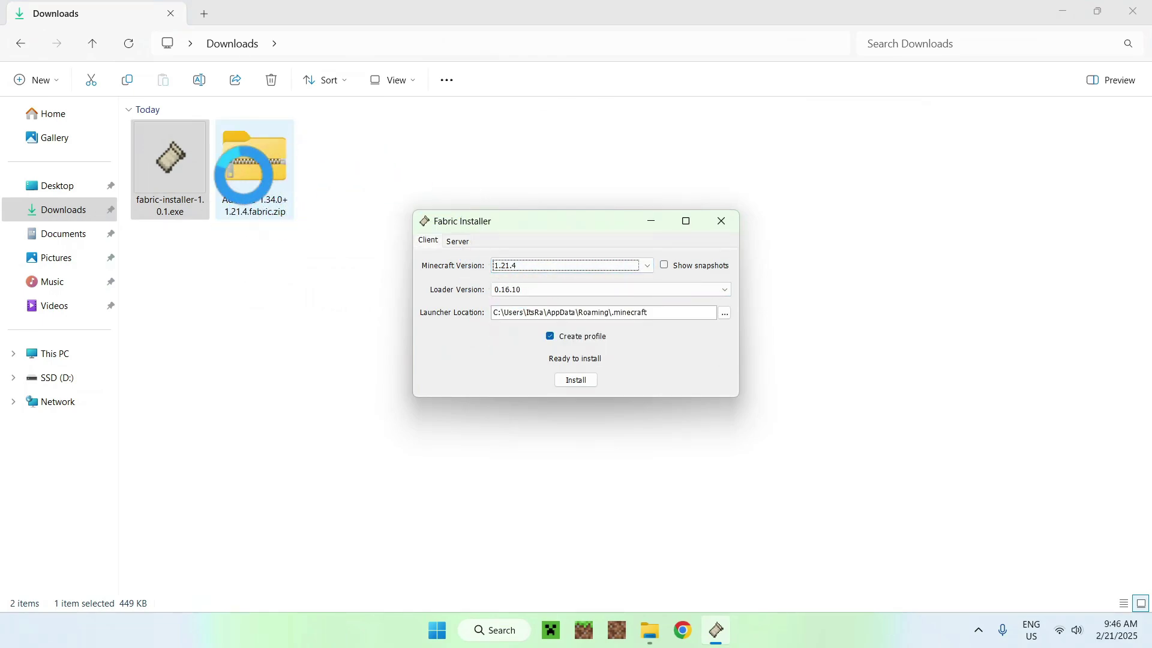
click(576, 380)
click(576, 341)
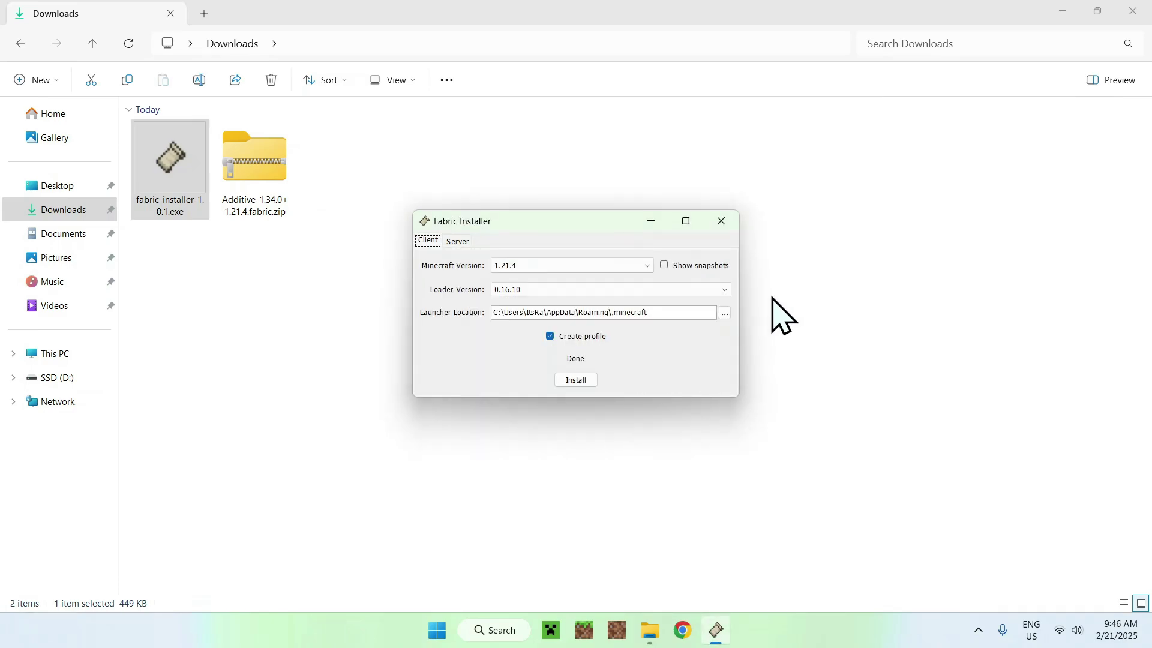
click(721, 220)
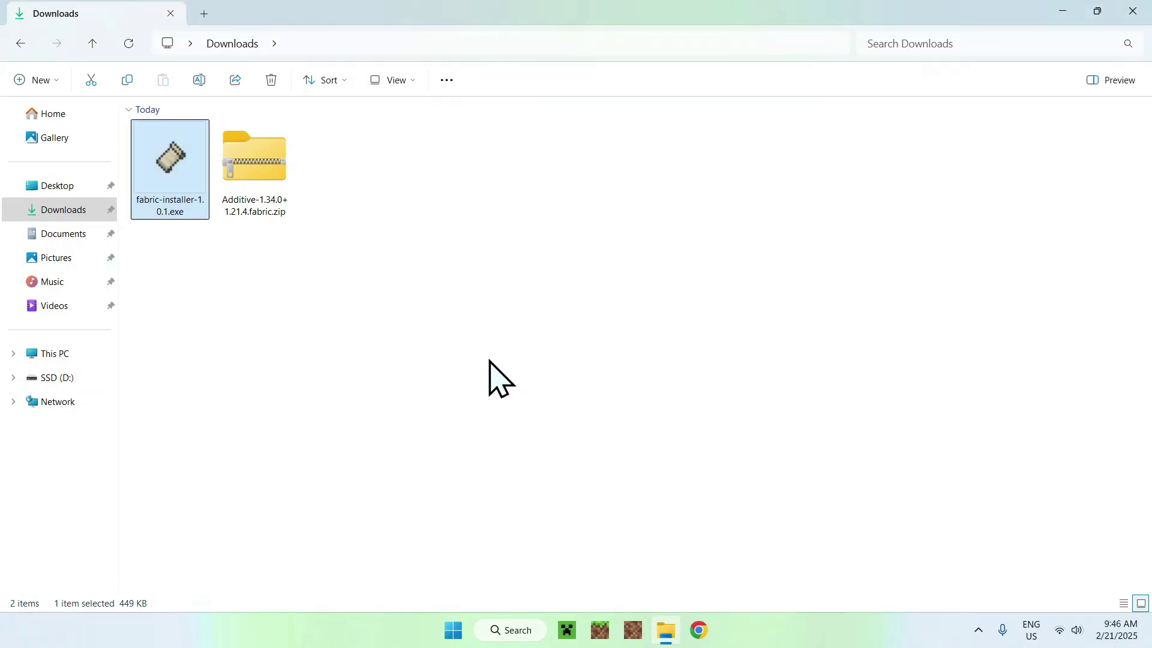
- Extract Additive-1.34.0+1.21.4.fabric.zip within Downloads, and delete the ZIP together with the Fabric installer
click(288, 162)
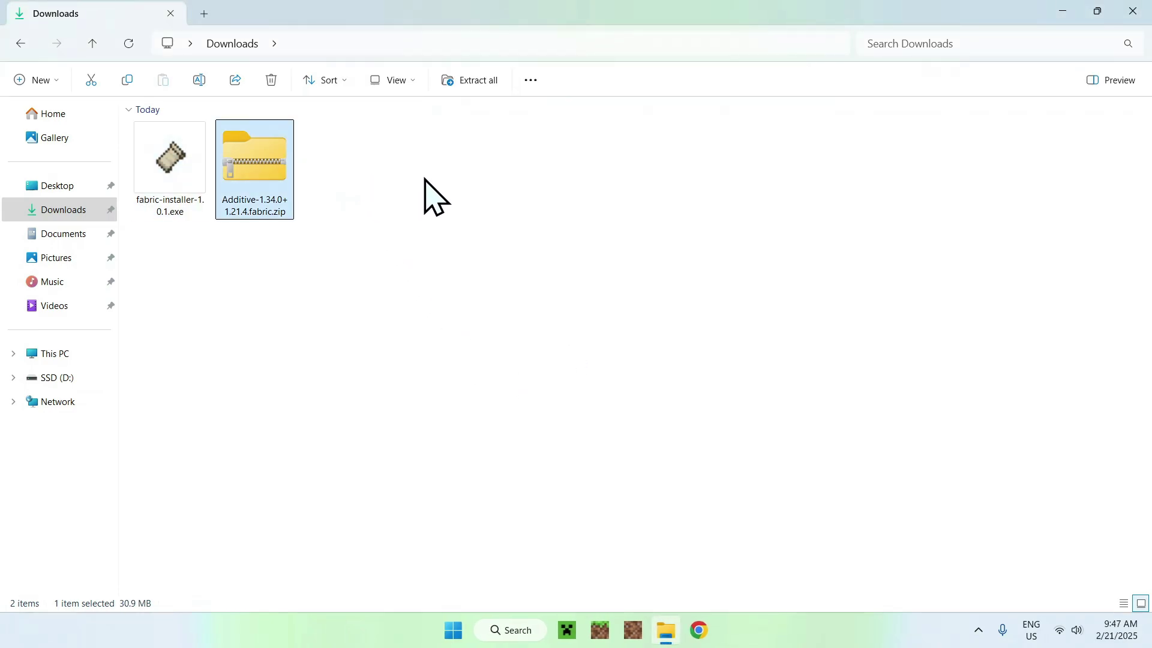
right_click(257, 154)
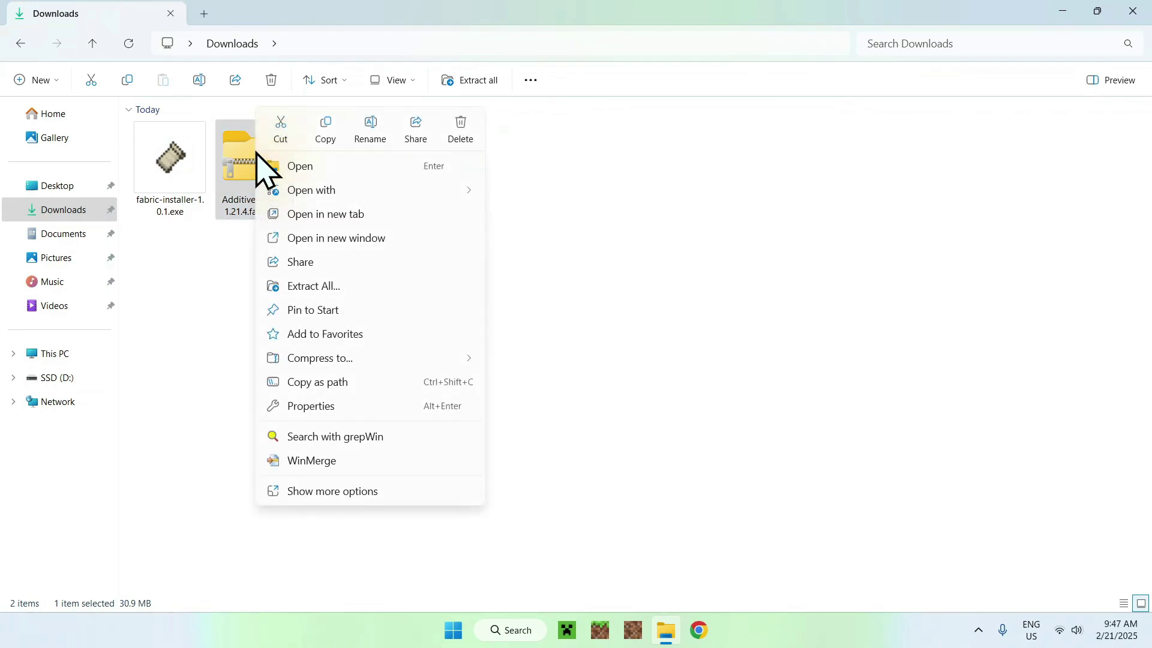
click(354, 290)
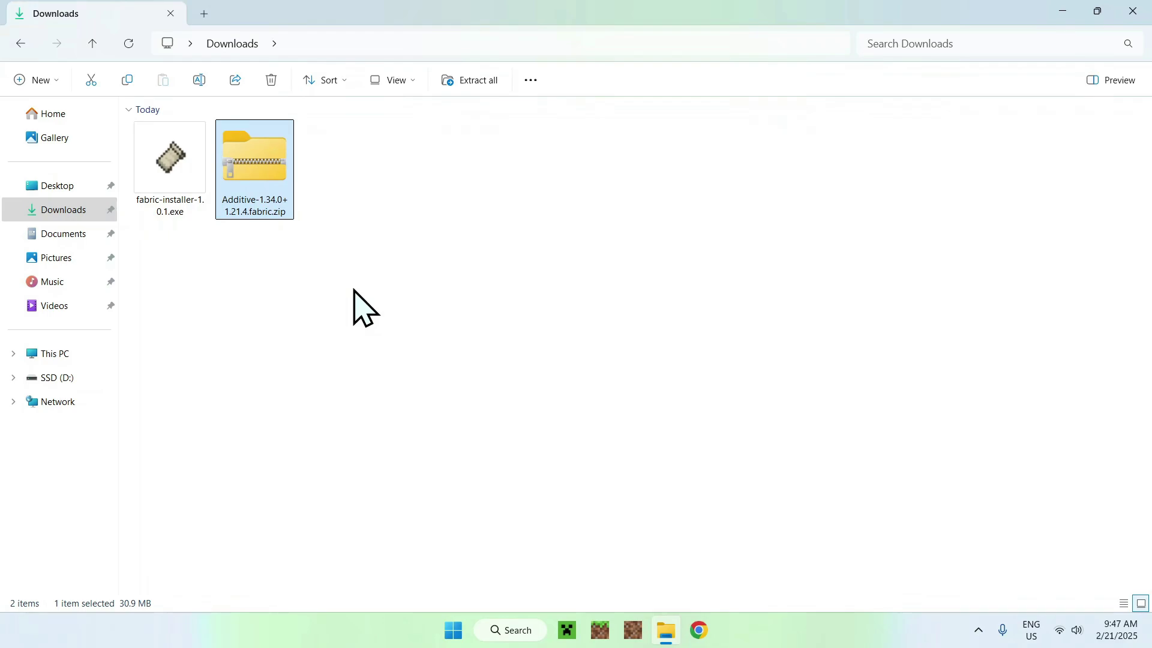
click(696, 467)
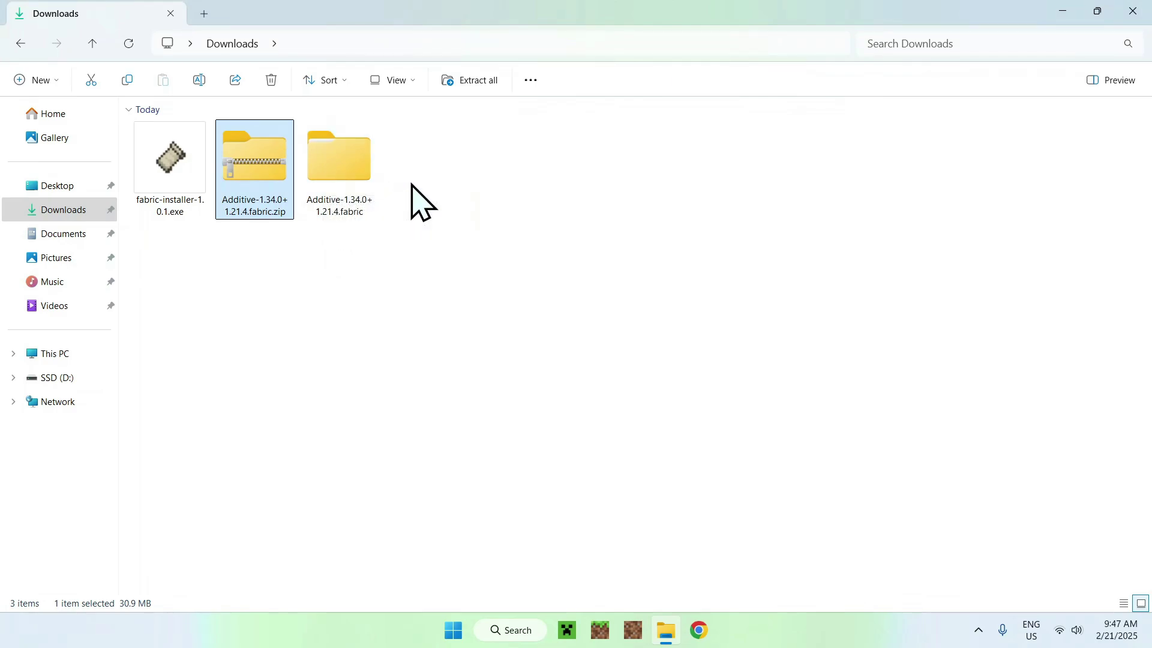
drag(249, 268, 154, 174)
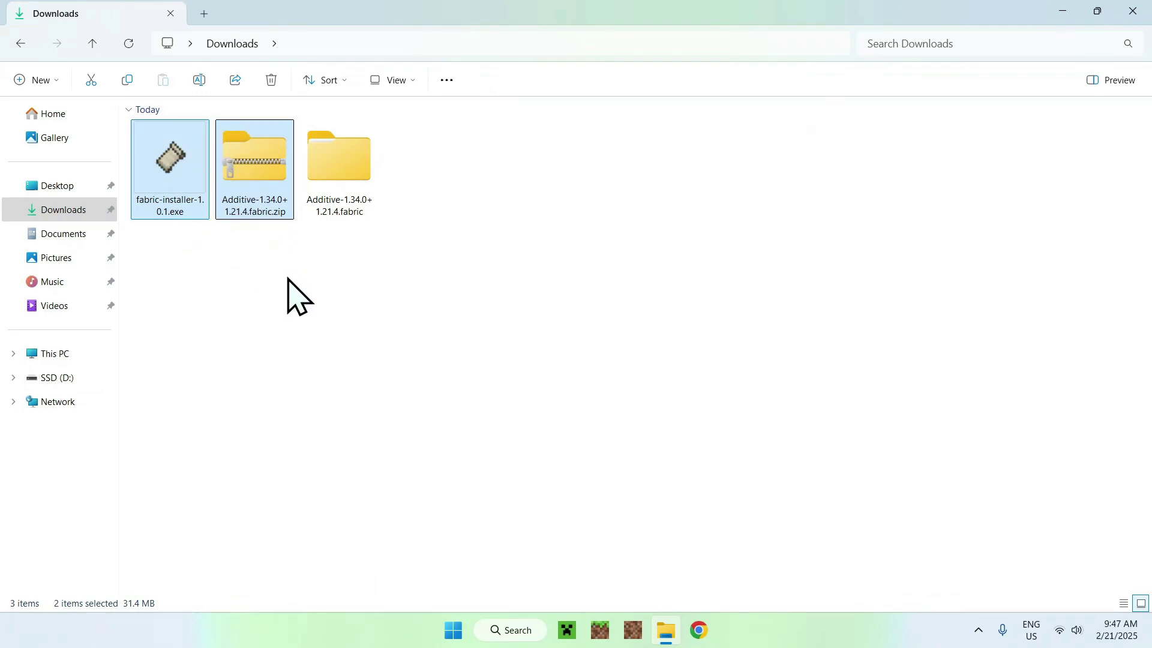
click(271, 80)
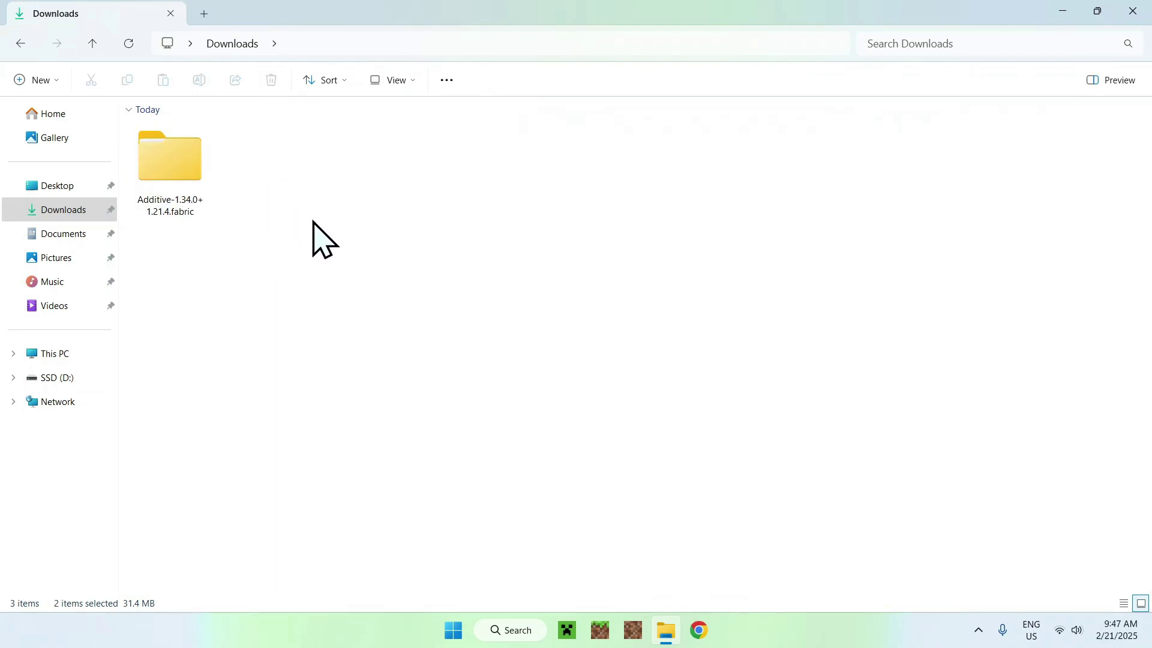
- Look through the extracted Additive folder and its mods subfolder, and return to Downloads
double_click(191, 155)
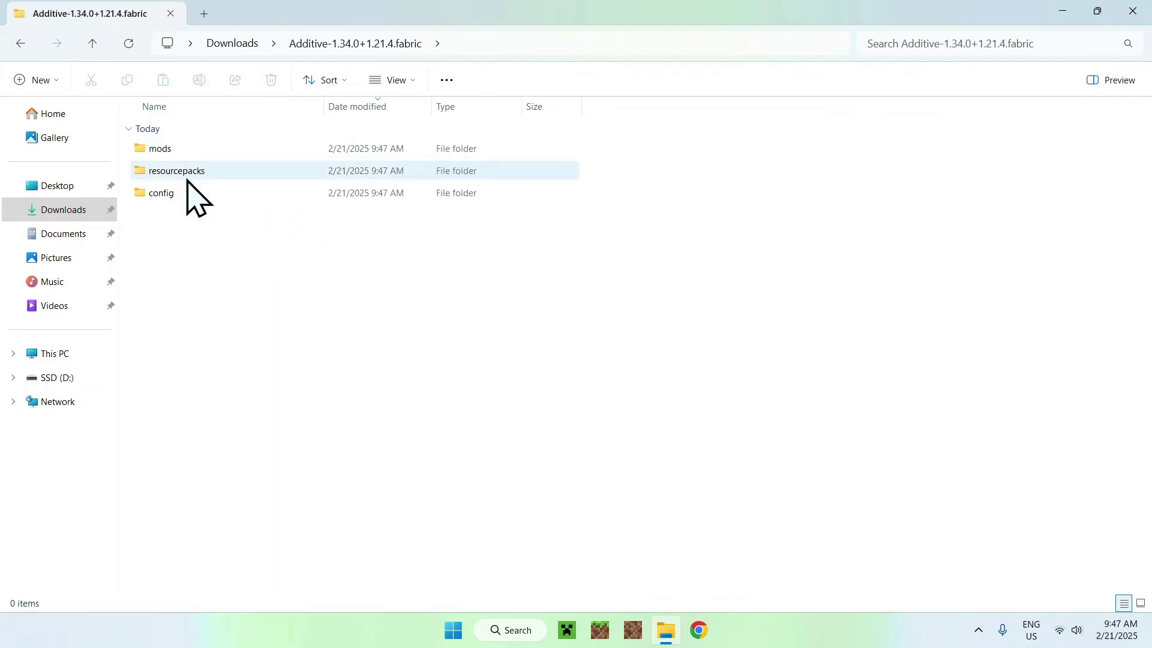
double_click(210, 150)
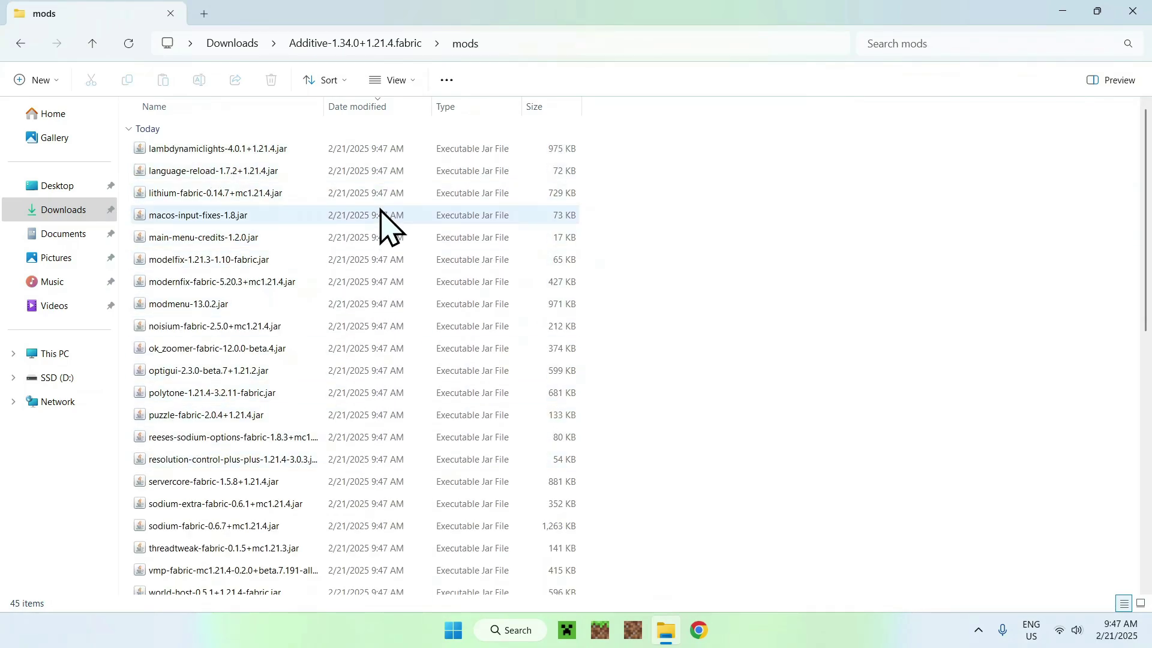
click(342, 51)
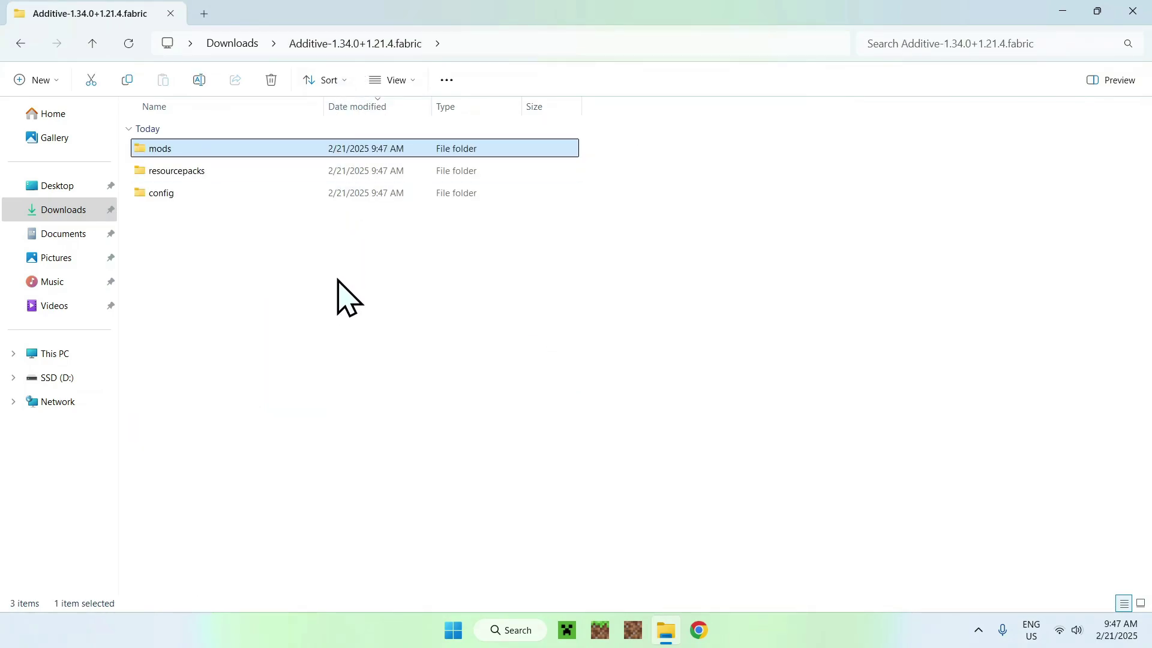
click(60, 211)
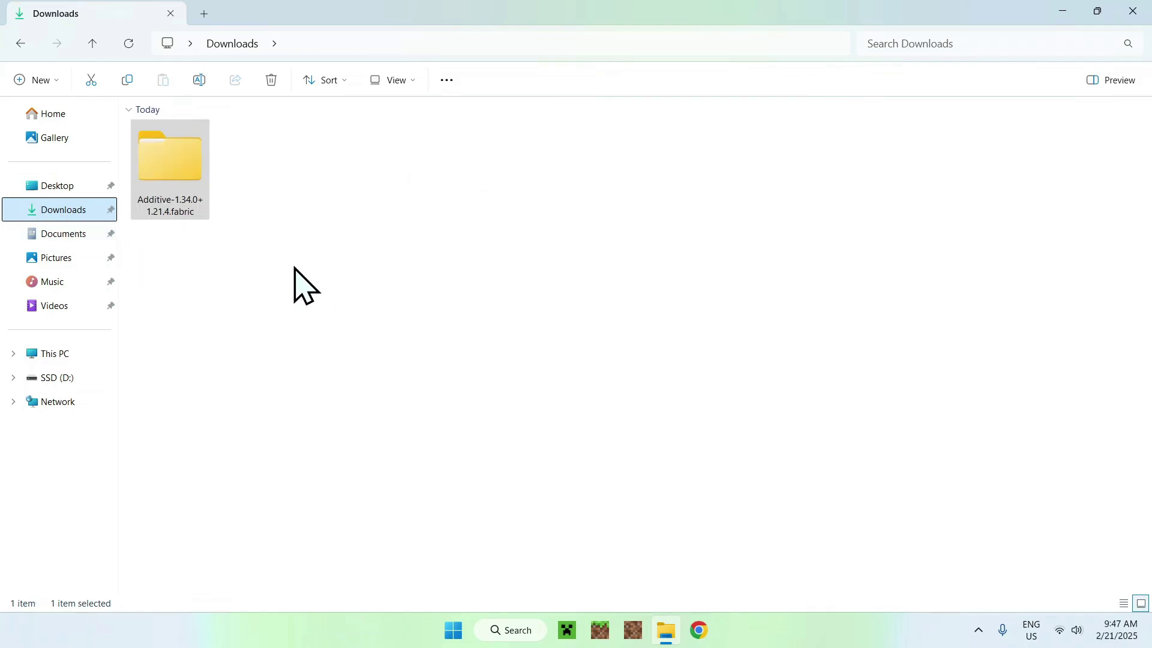
- Switch to the Minecraft Launcher and open the game folder of the fabric-loader-1.21.4 installation
click(566, 630)
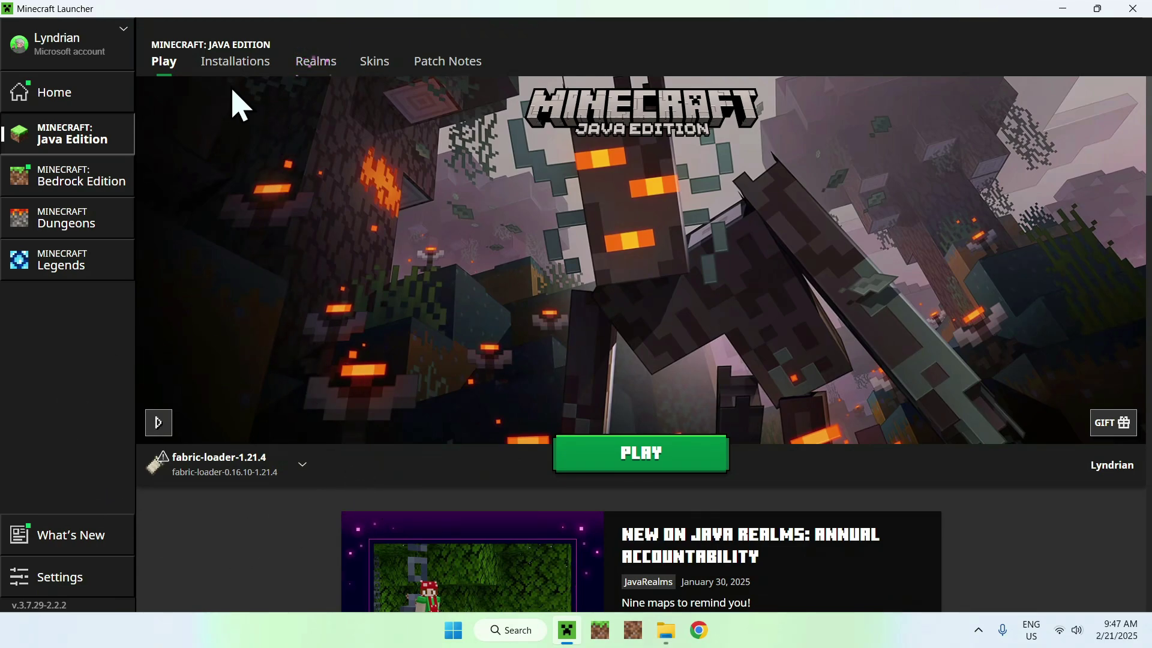
click(235, 71)
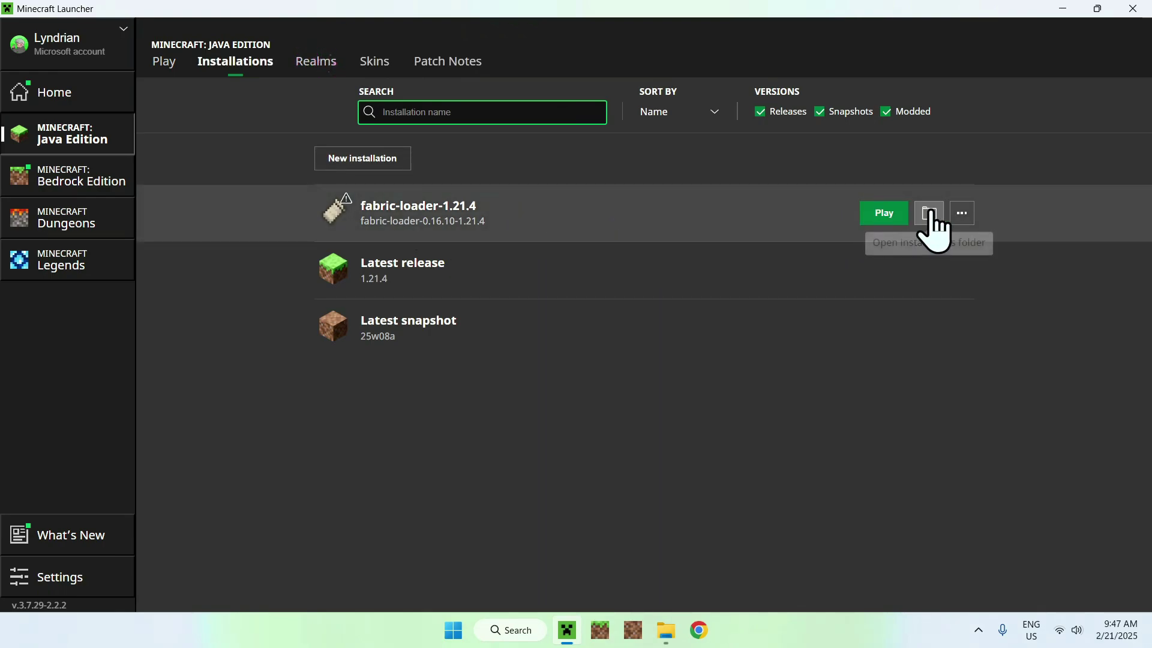
click(931, 213)
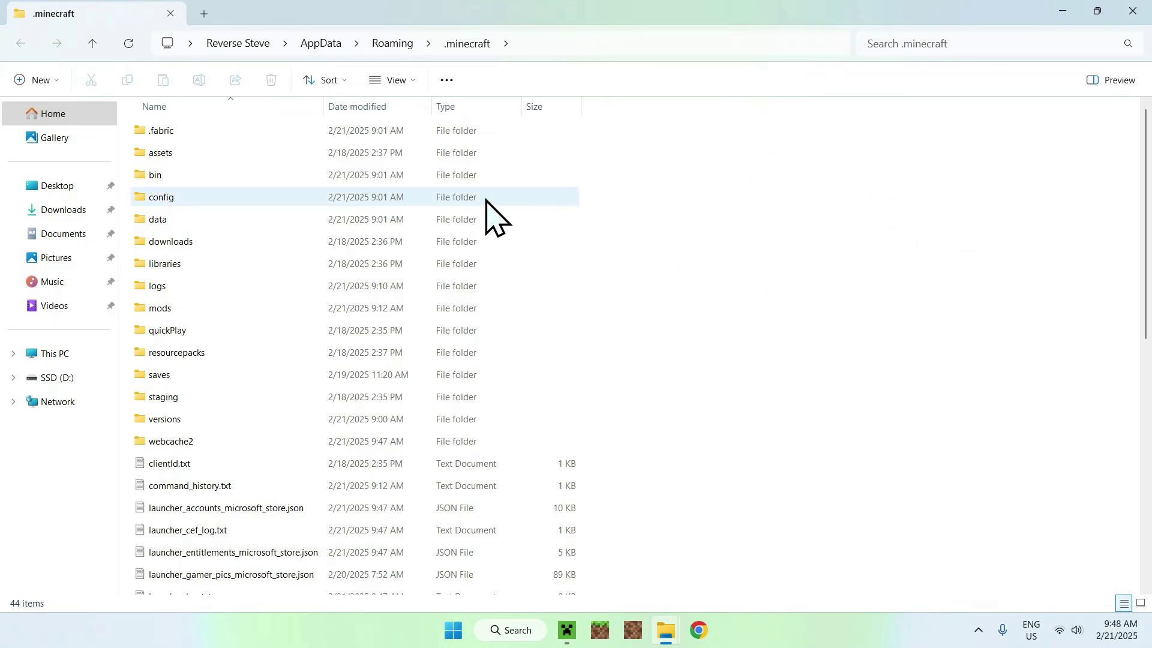
- Copy the mods, resourcepacks and config folders from the extracted Additive folder in Downloads
click(66, 209)
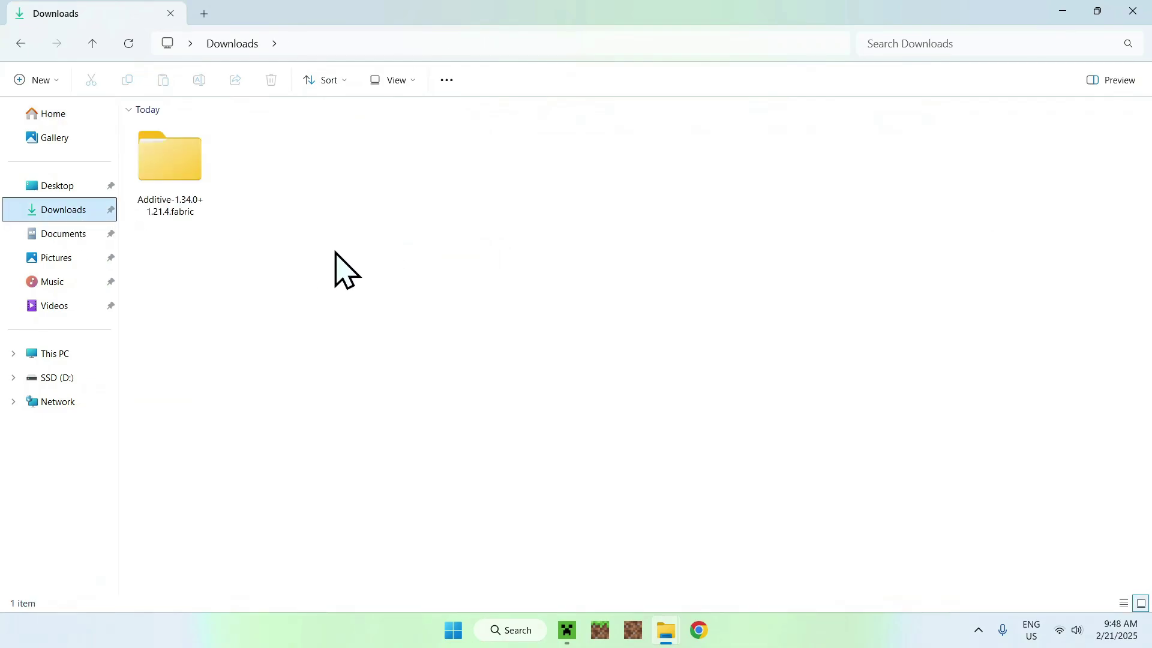
double_click(191, 162)
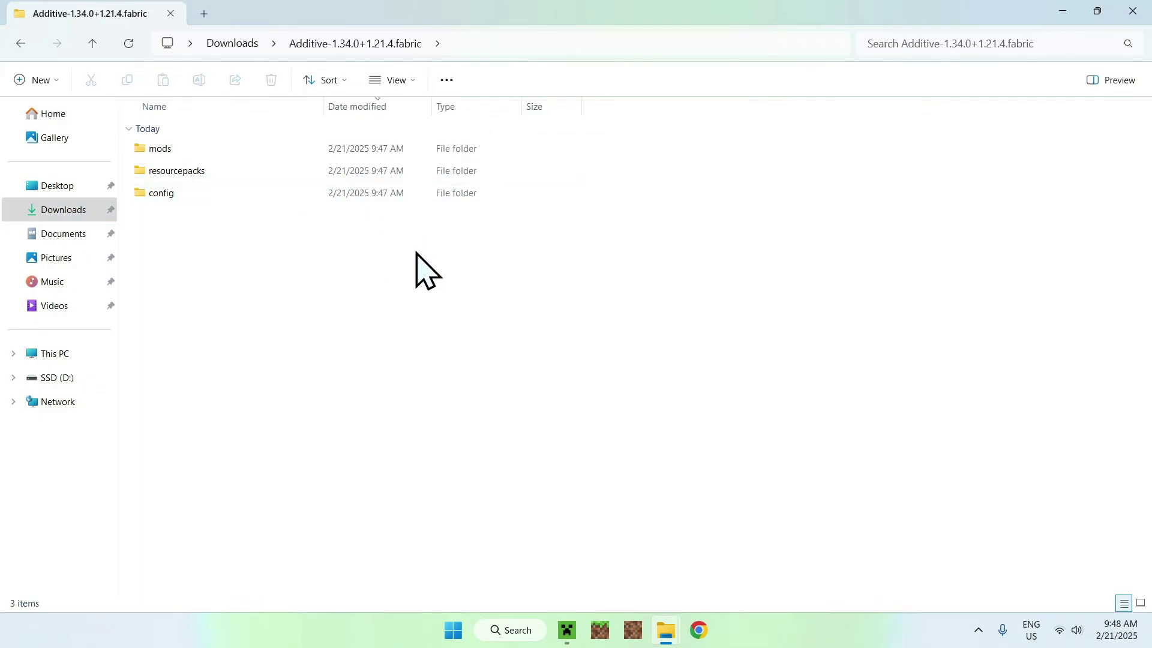
drag(391, 252, 148, 123)
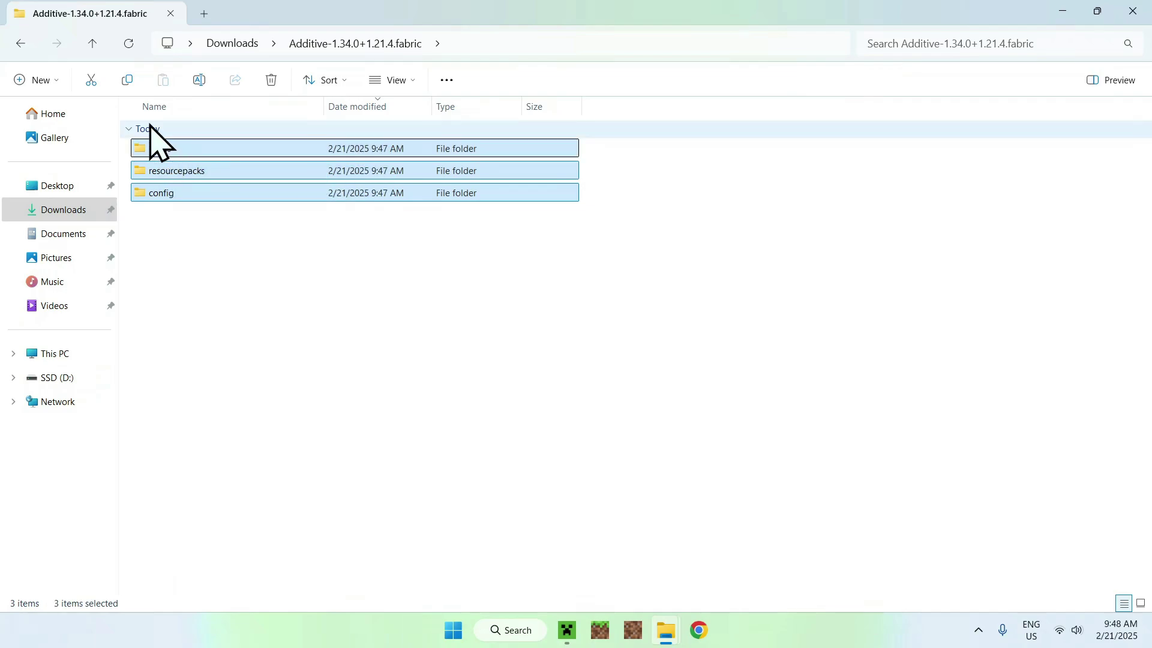
click(127, 82)
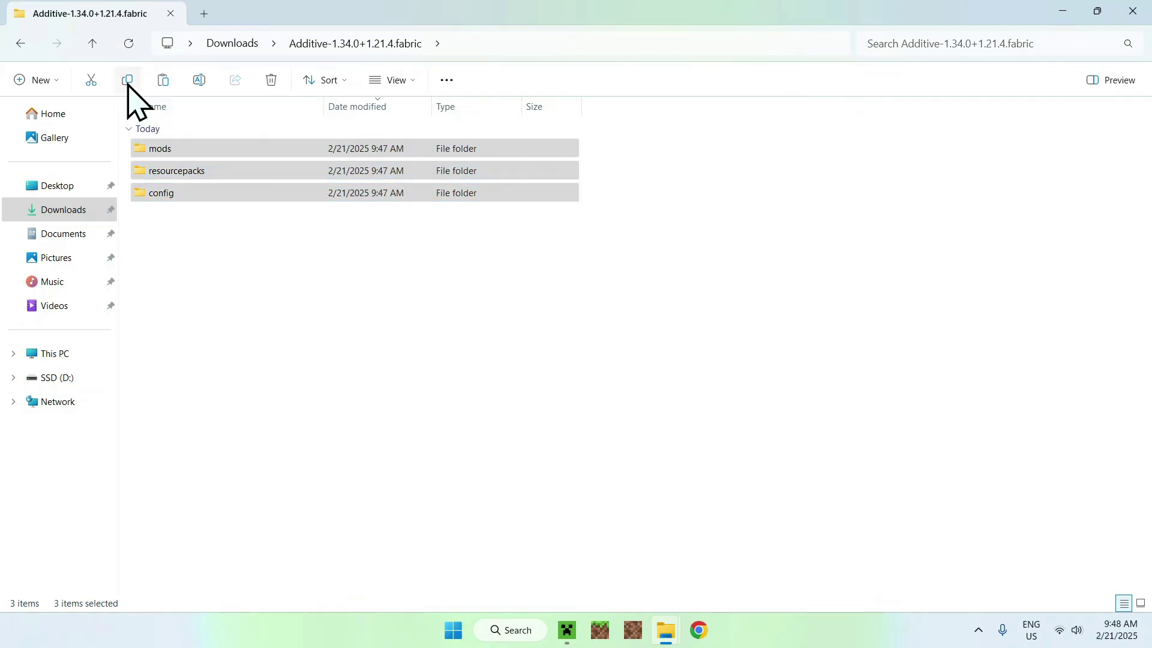
- Return to the .minecraft folder and paste the copied modpack folders there
click(22, 43)
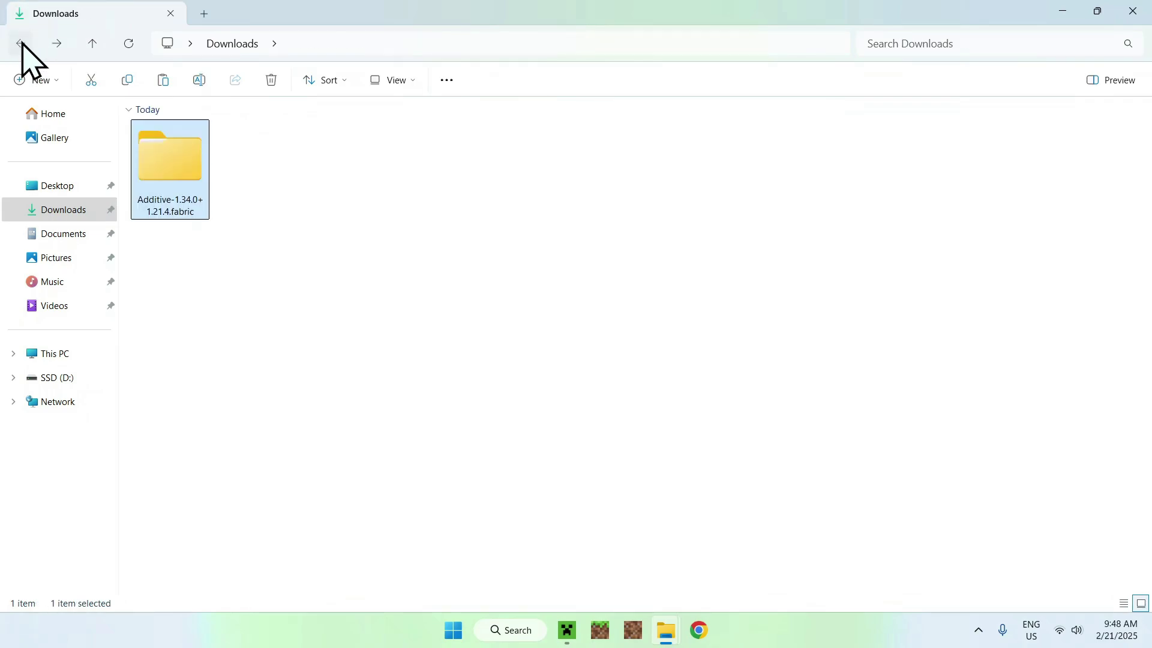
click(22, 43)
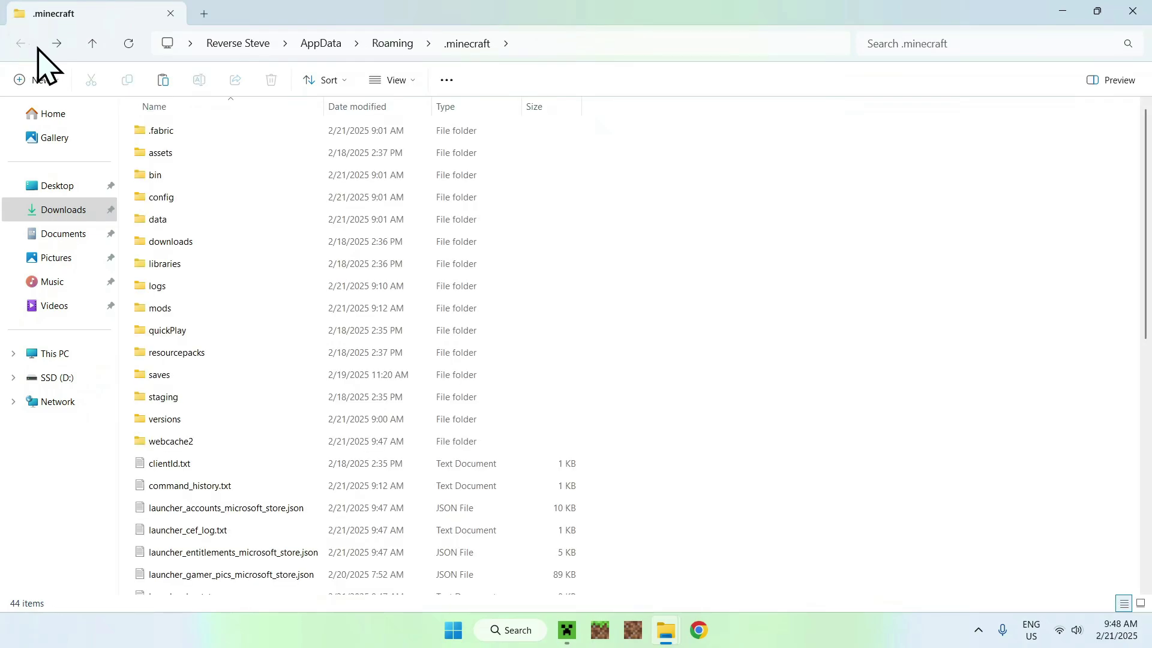
click(163, 81)
click(708, 200)
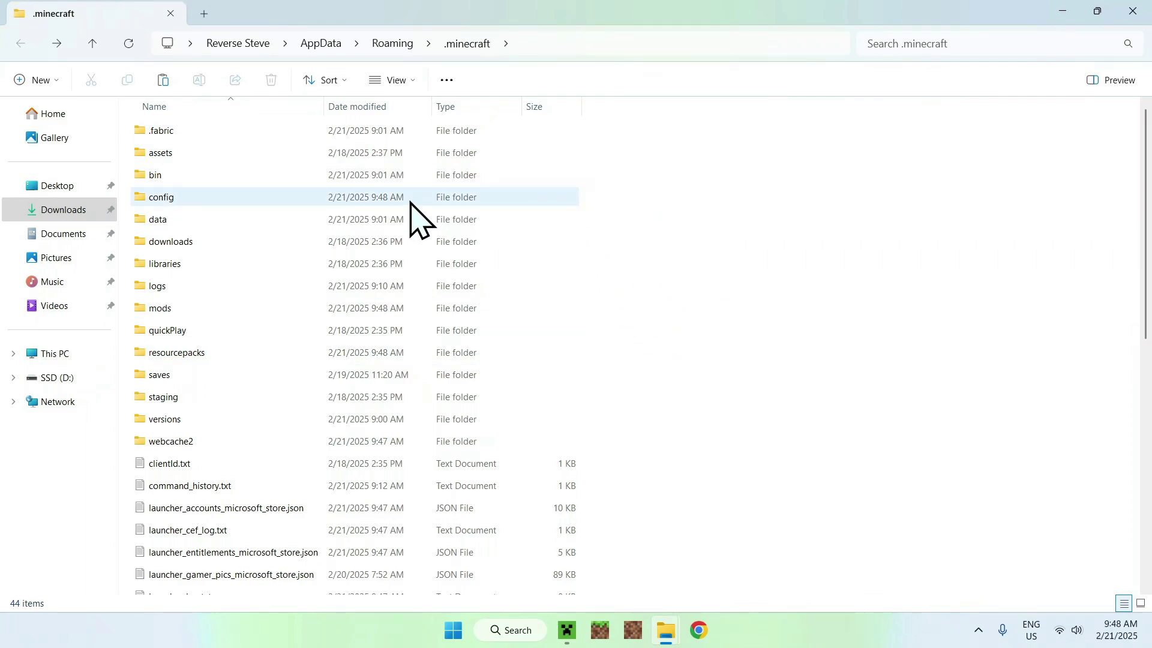
- Reopen the extracted Additive folder in Downloads to review the modpack's folders
click(57, 211)
double_click(191, 167)
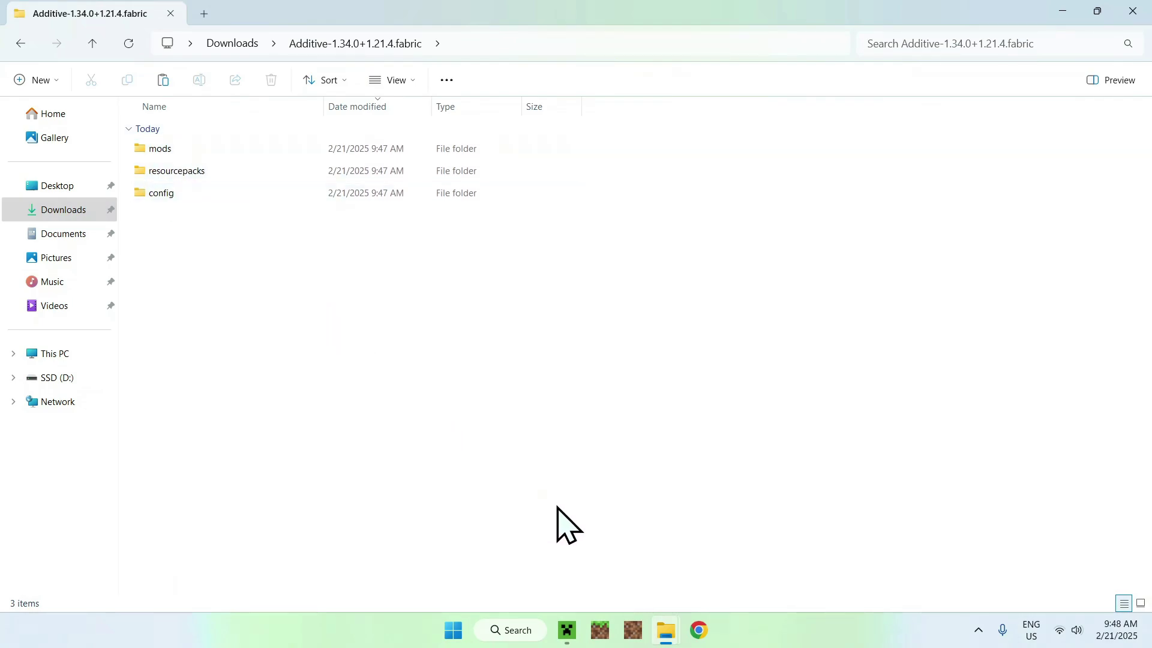
- Switch to the Minecraft Launcher, launch the fabric-loader-1.21.4 installation and maximize the game window
click(567, 632)
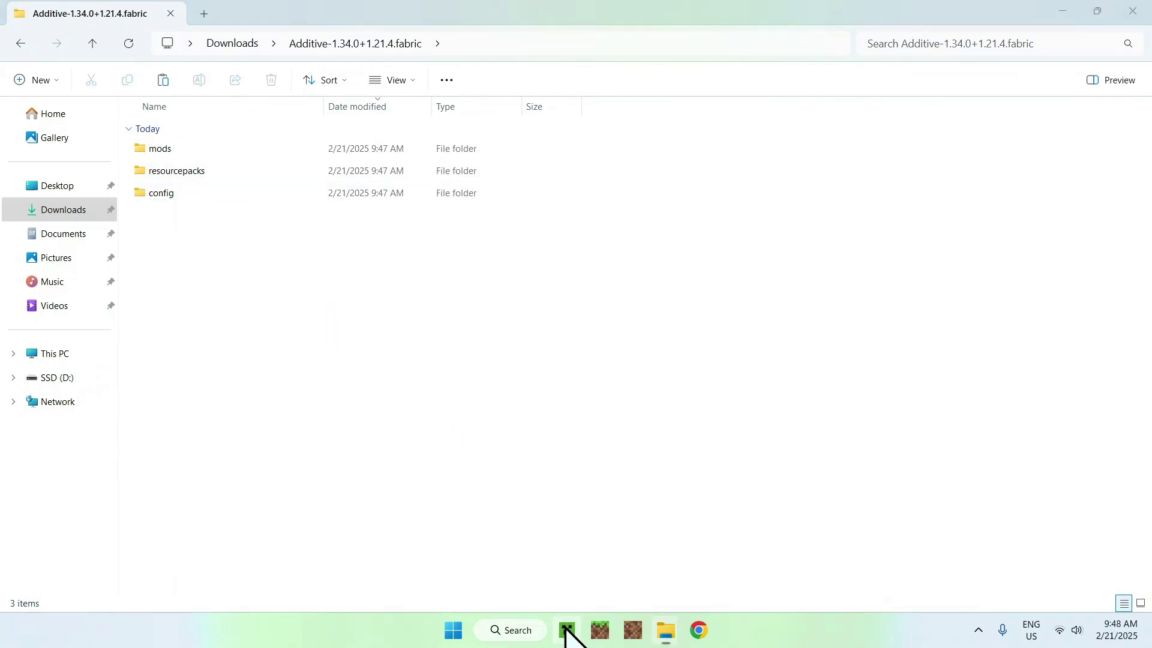
click(165, 61)
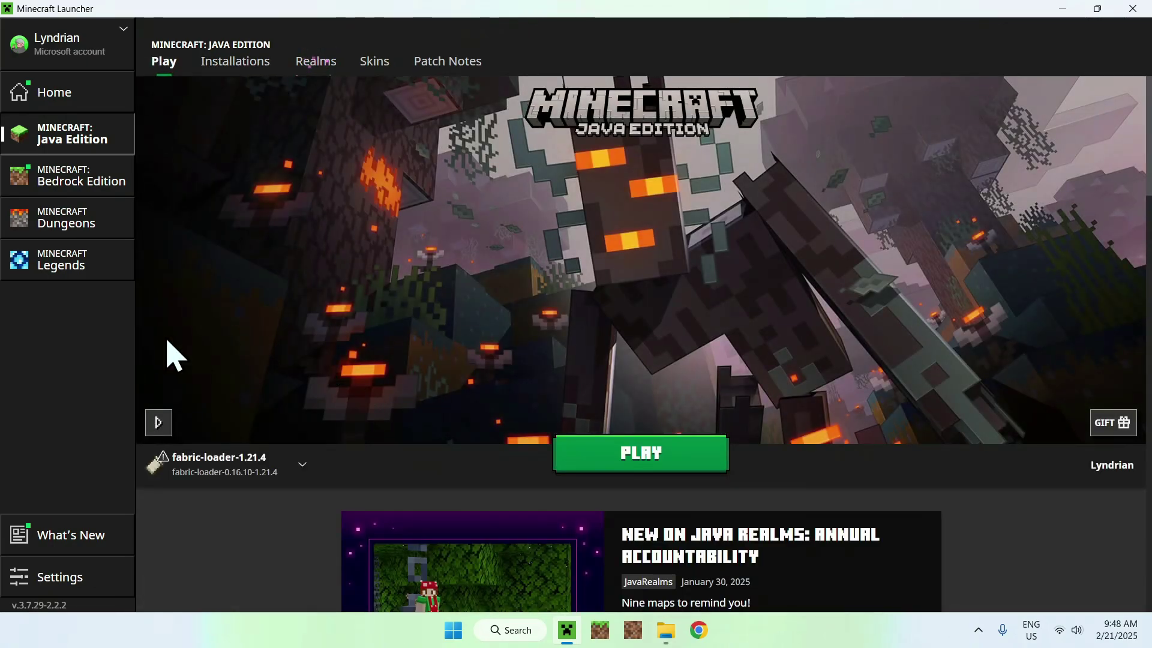
click(639, 457)
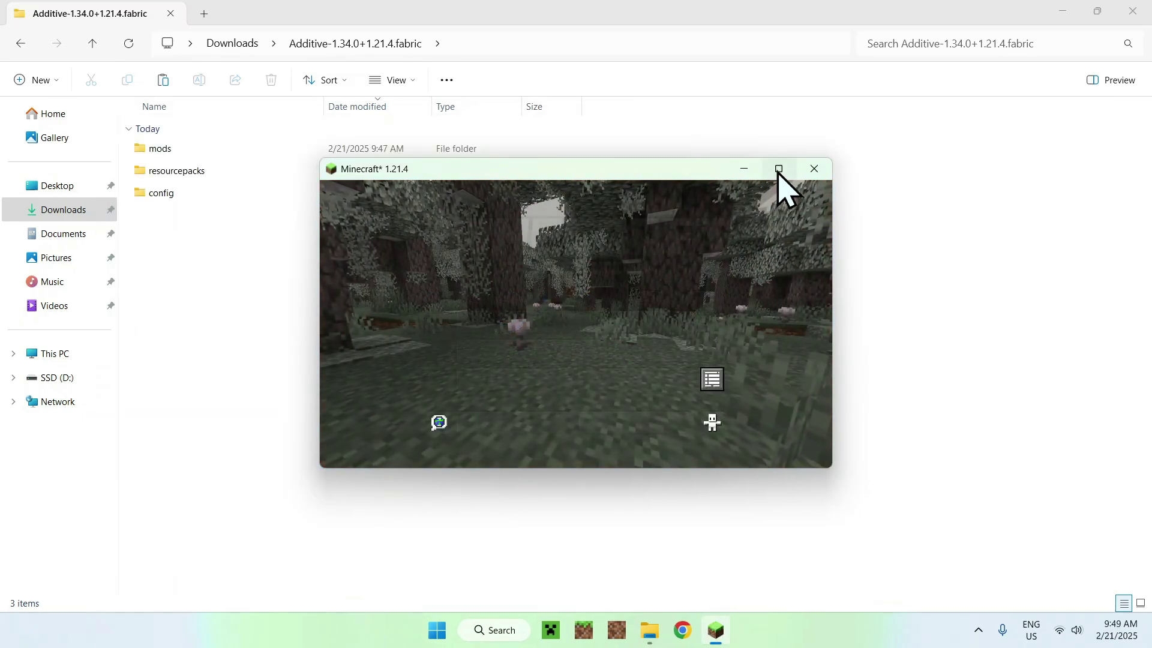
click(779, 168)
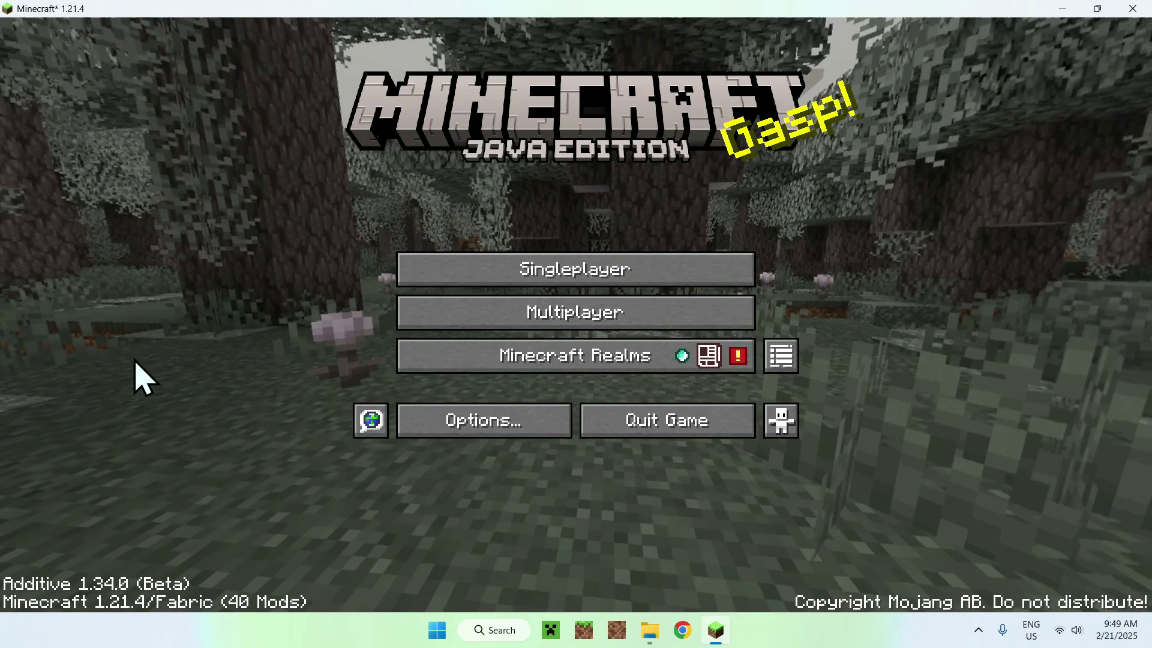
- Load an existing singleplayer world and walk forward along the sandy shore to try out the modpack
click(534, 264)
double_click(585, 234)
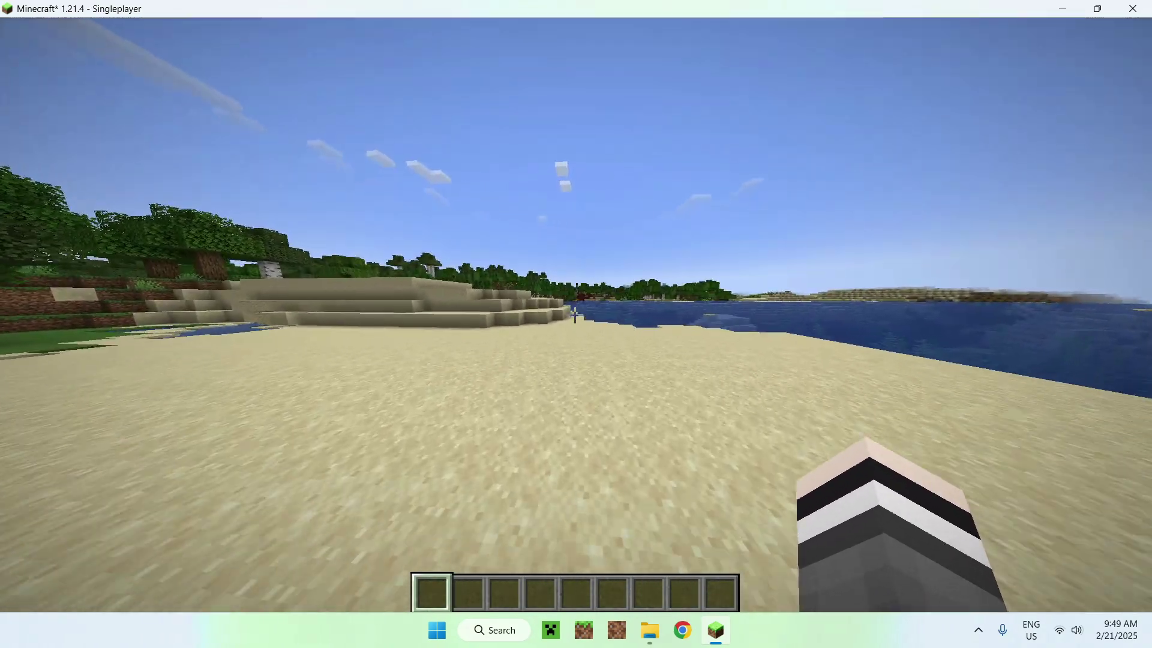
key(w)
key(w)
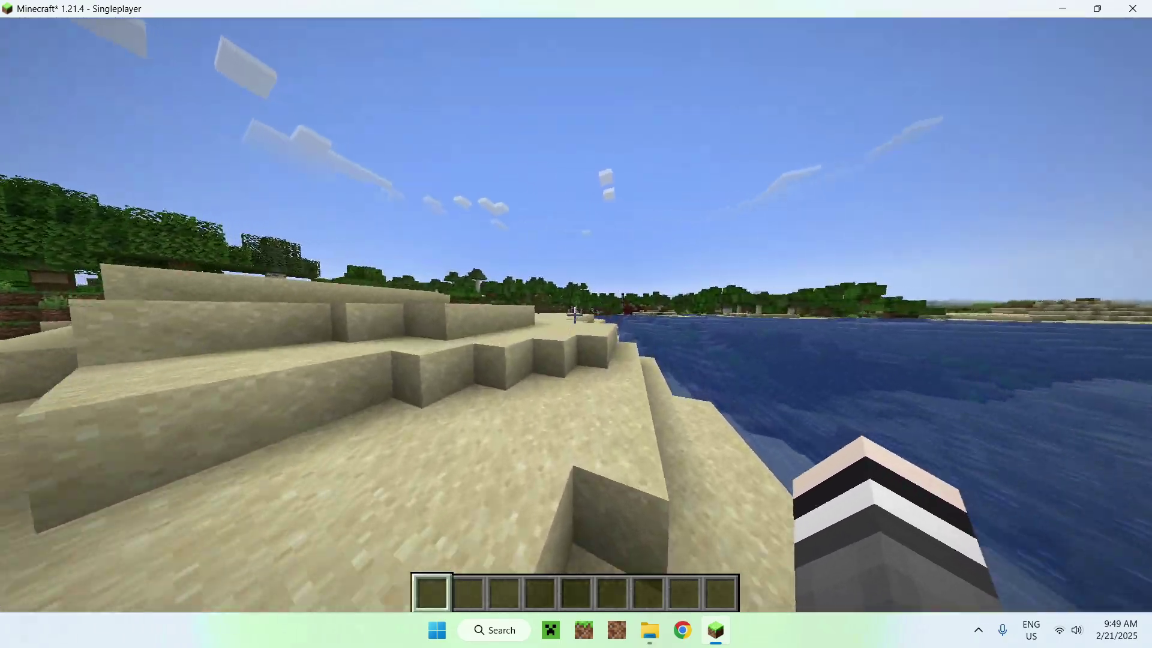
key(w)
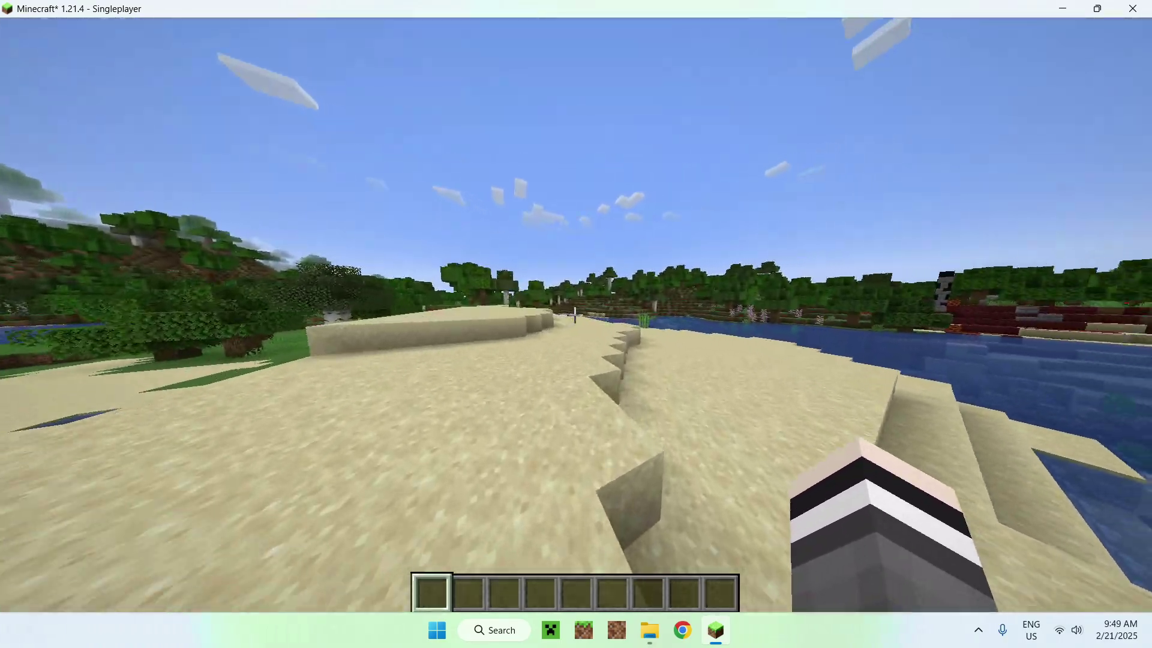
key(w)
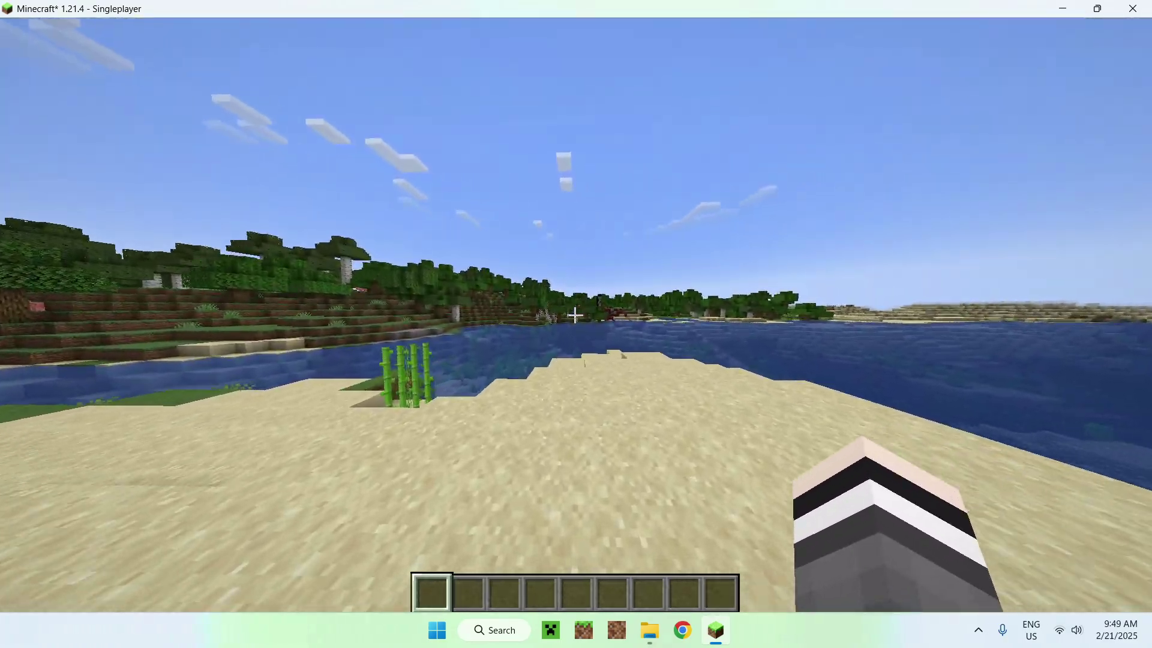
- Pause the game and look through the list of installed mods
key(Escape)
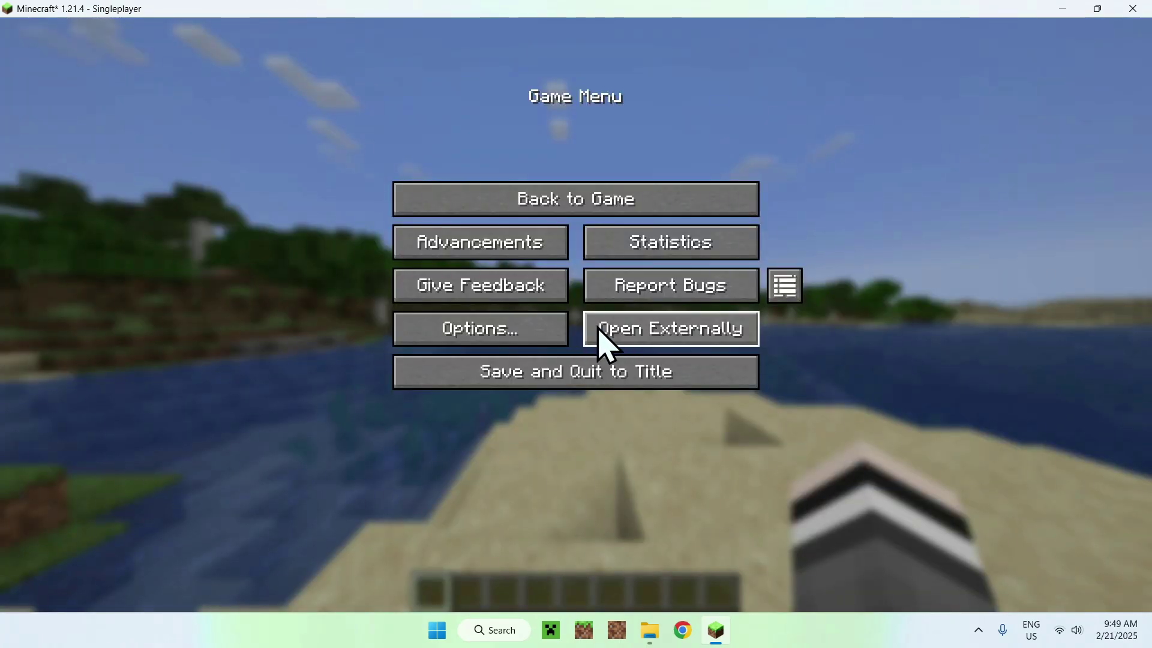
click(784, 283)
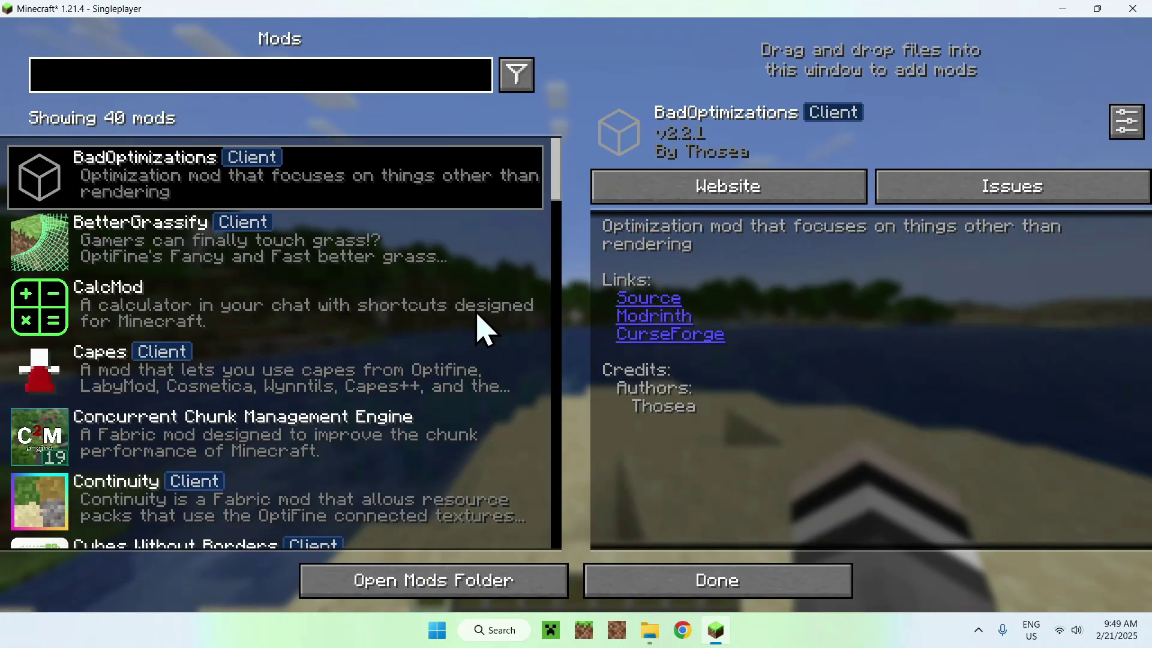
scroll(484, 327, down, 20)
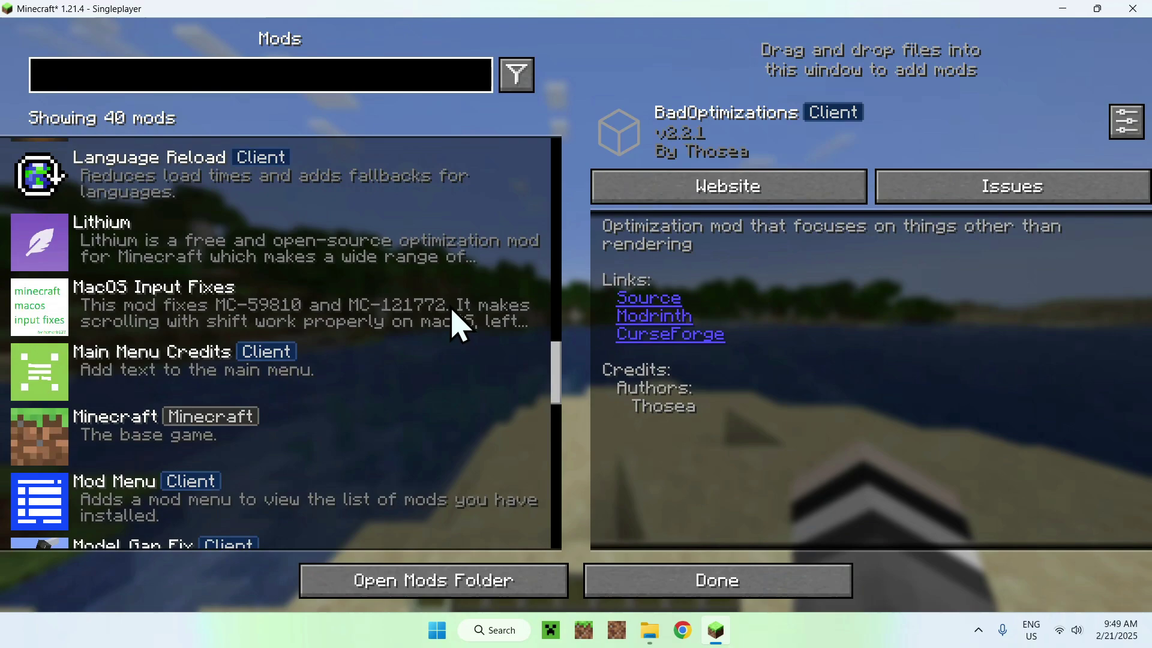
key(Escape)
- View the General video settings and the Shader Packs page in the game options
click(455, 327)
click(414, 240)
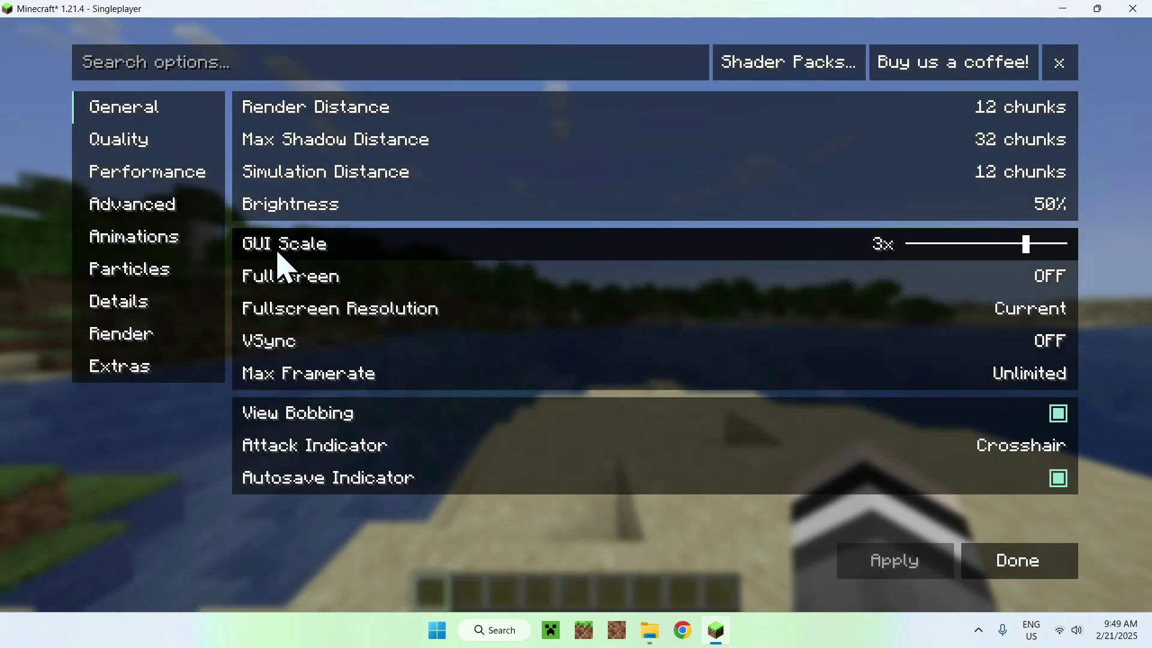
click(783, 63)
key(Escape)
key(Escape)
- Review the available and selected resource packs in the game options
click(436, 327)
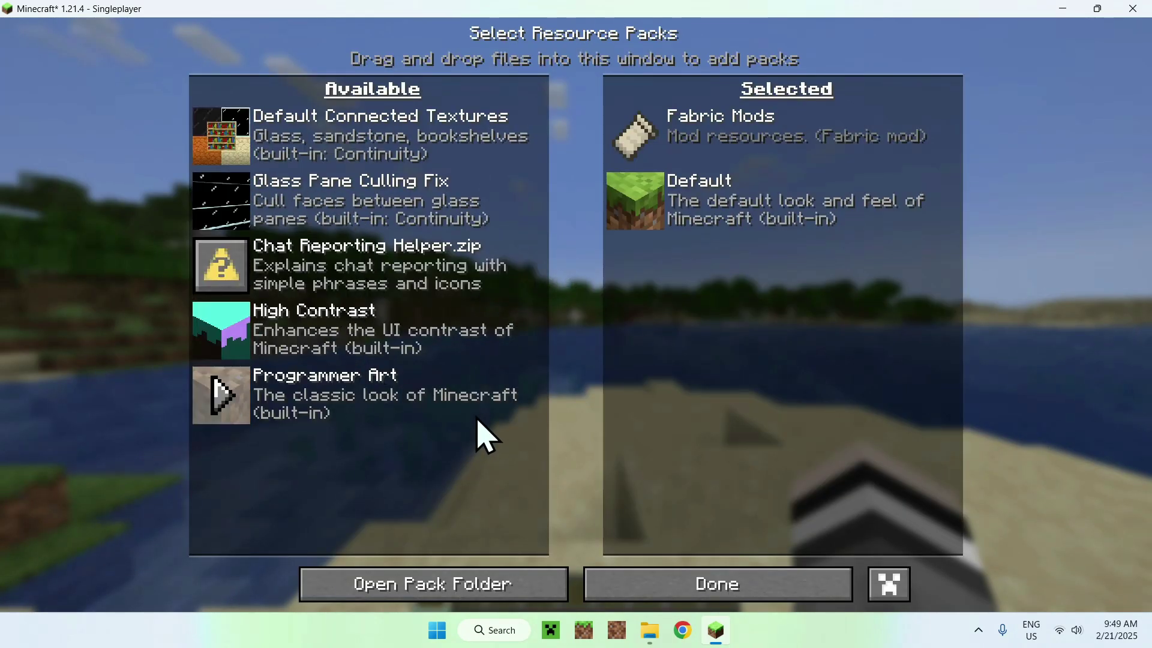
key(Escape)
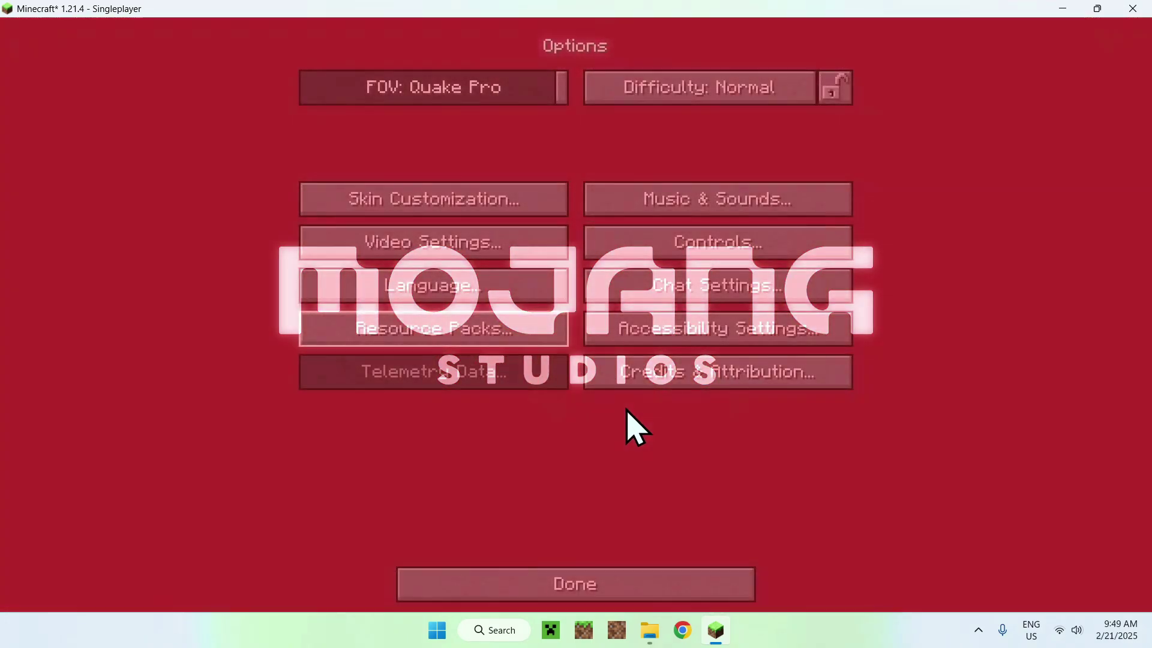
key(Escape)
- Resume the world and change the camera to the front-facing third-person view of the character
key(Escape)
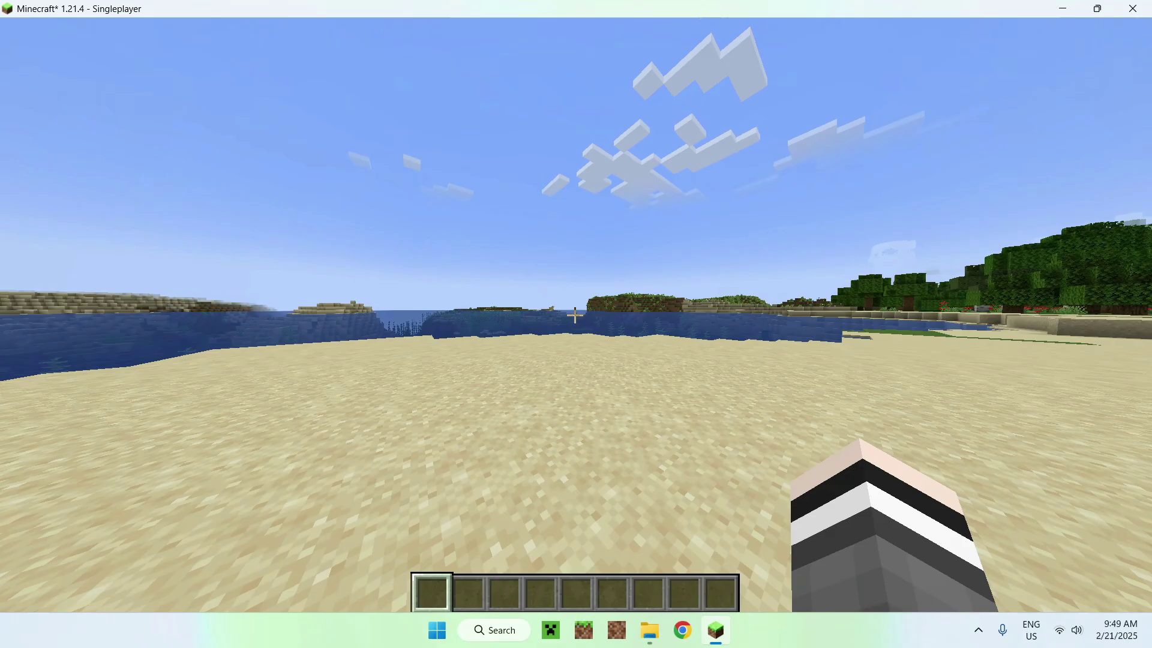
key(F5)
key(F5)
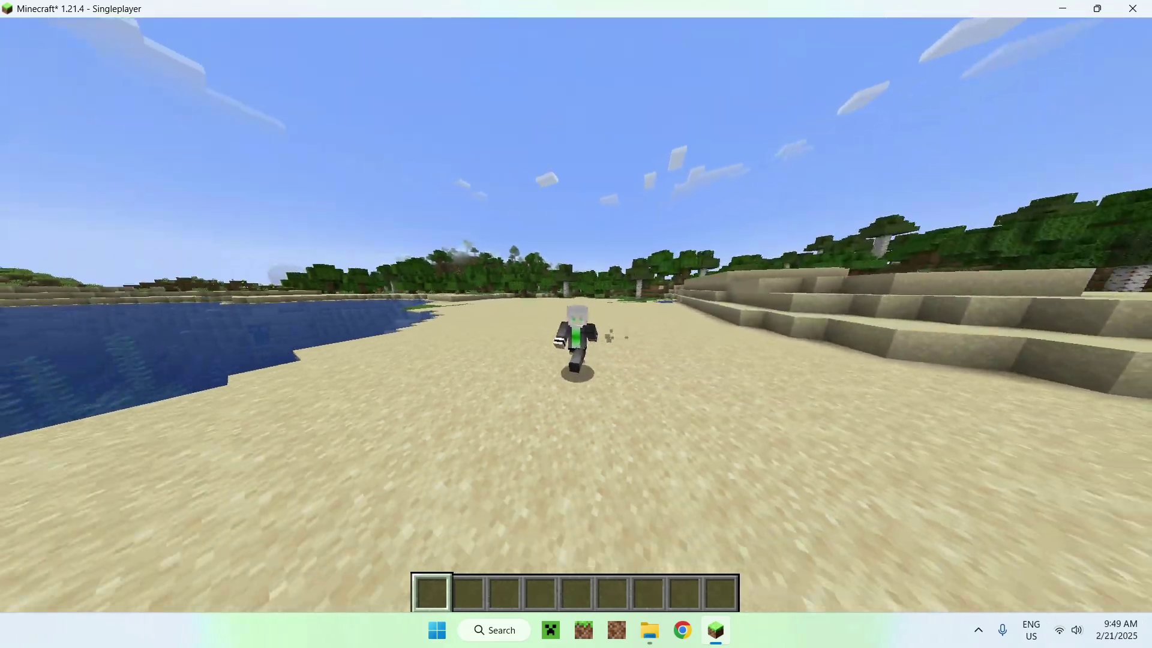